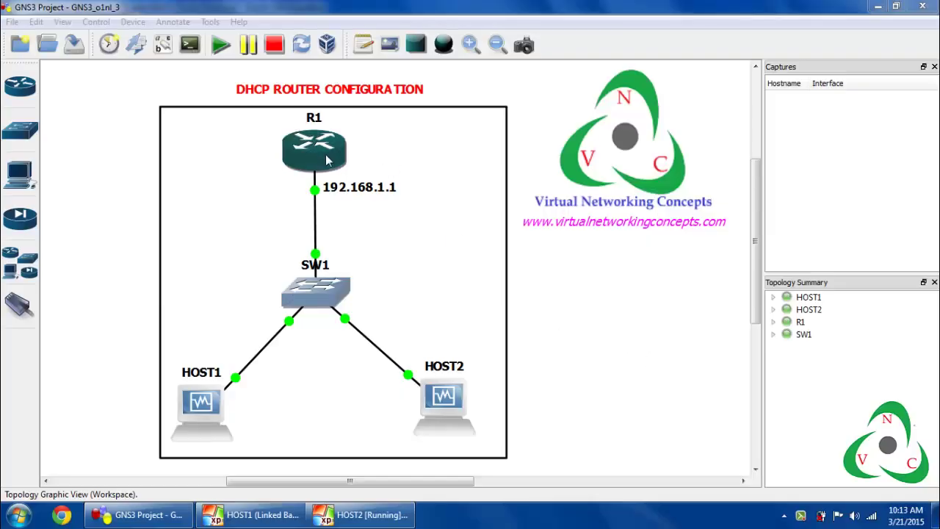
Bring up the device options menu for router R1 in the workspace.
right_click(327, 160)
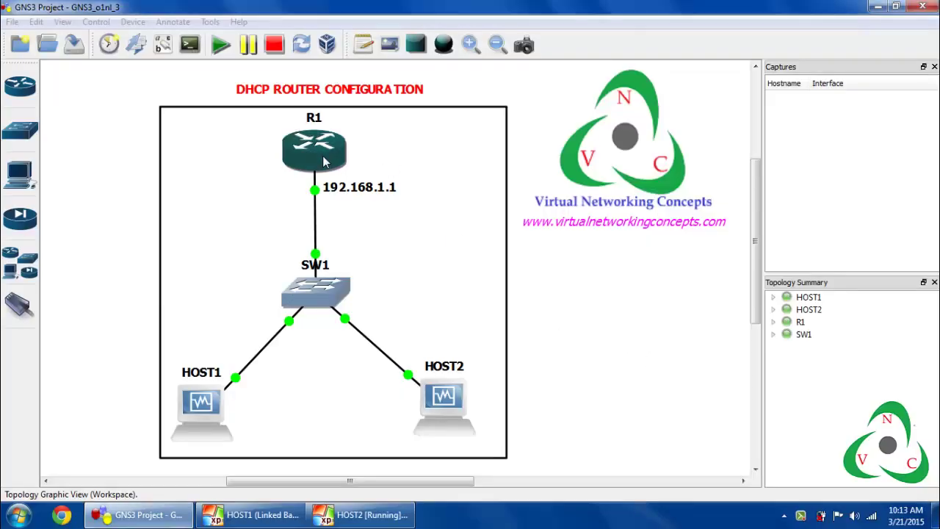
Open and enlarge R1's console, then list its interfaces with 'sh ip int brief'.
left_click(354, 257)
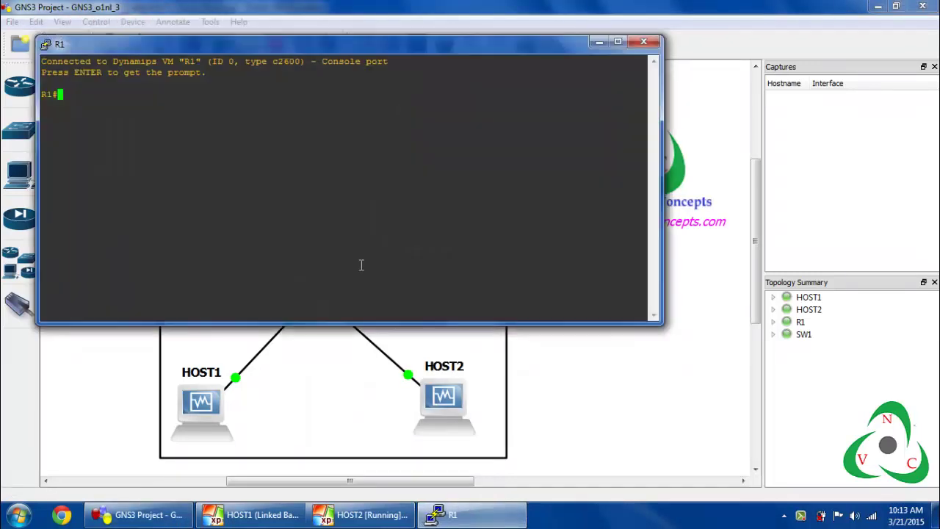
left_click_drag(663, 324, 702, 379)
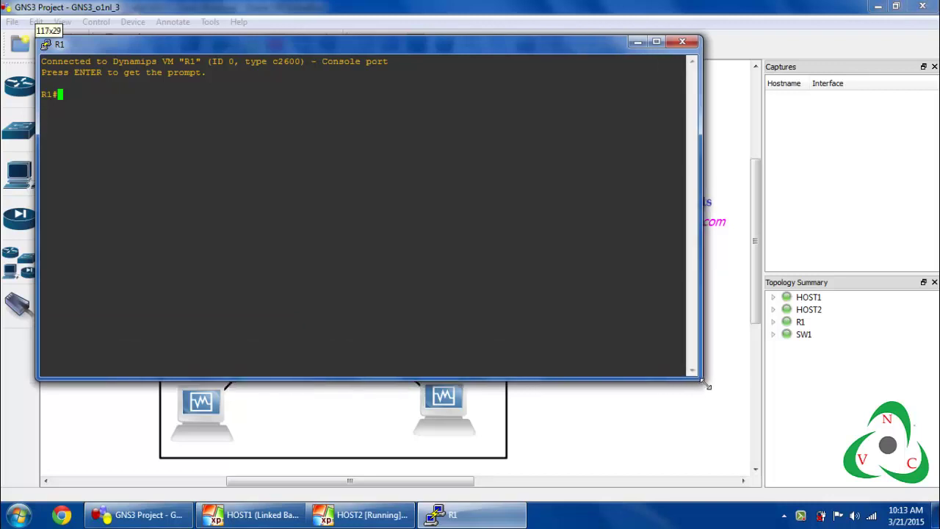
type("sh ip int")
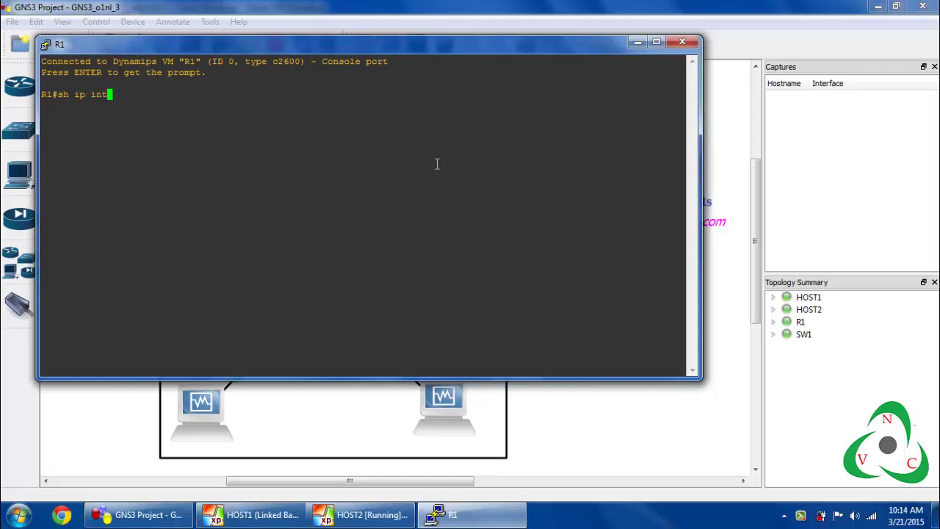
key("Tab")
type("bri")
key("Tab")
key("Return")
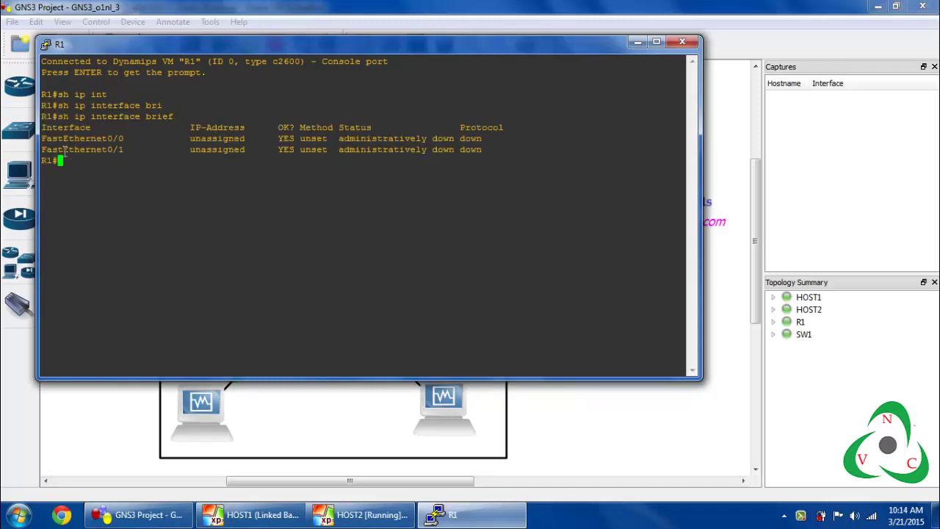
left_click_drag(44, 139, 126, 140)
left_click(123, 182)
Assign FastEthernet0/0 the address 192.168.1.1 with mask 255.255.255.0.
type("conf t")
key("Tab")
key("Return")
type("int")
key("Tab")
type("fa")
key("Tab")
key("Tab")
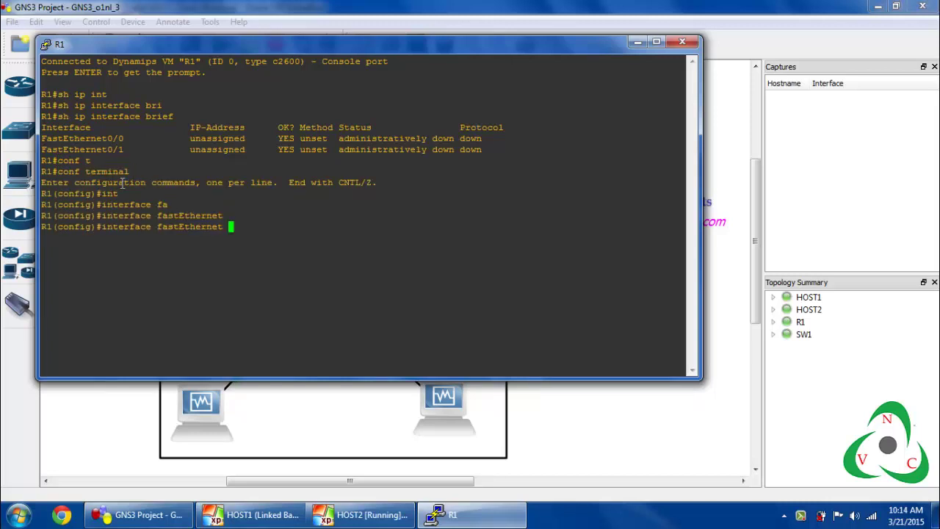
type("0/0")
key("Return")
type("ip add")
key("Tab")
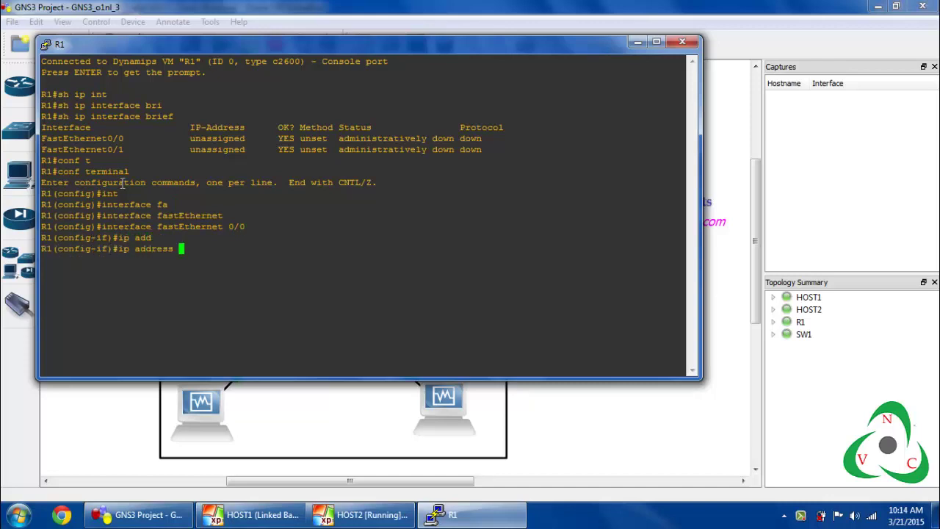
type("192.168.1.1 255.255.255.")
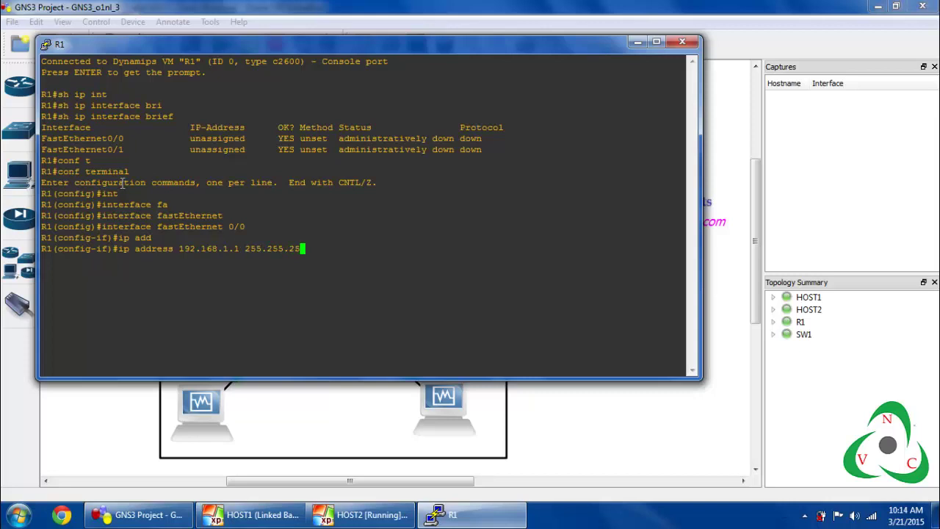
type("0")
key("Return")
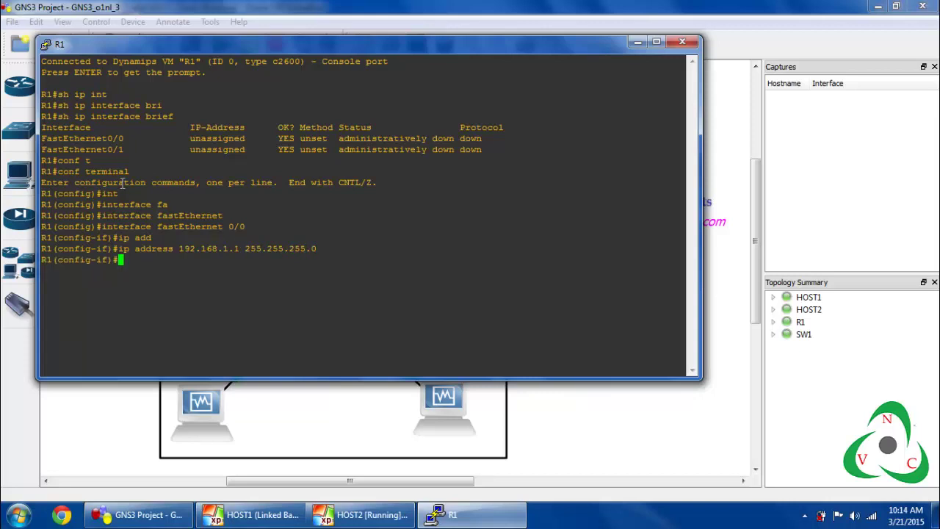
Compare the 192.168.1.1 address in the console with R1's label on the topology.
double_click(202, 255)
key("alt+Tab")
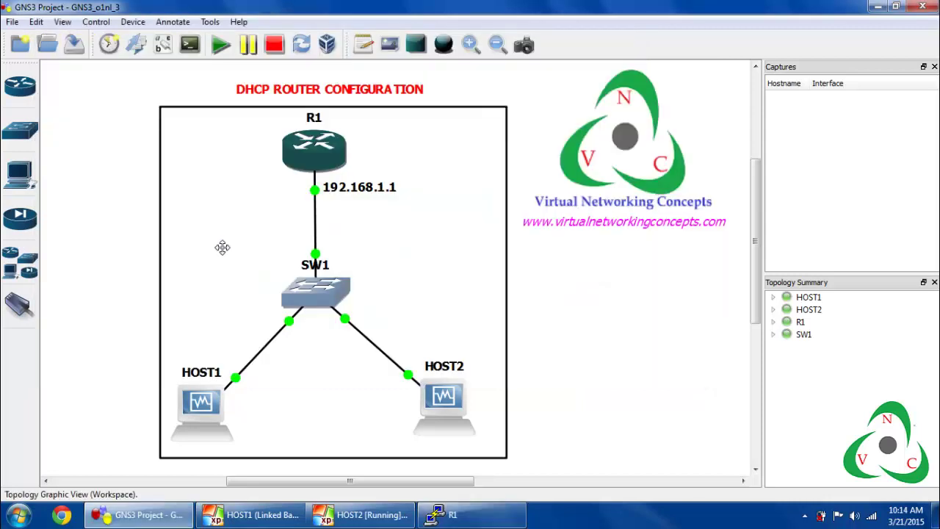
double_click(386, 191)
key("ctrl+a")
key("alt+Tab")
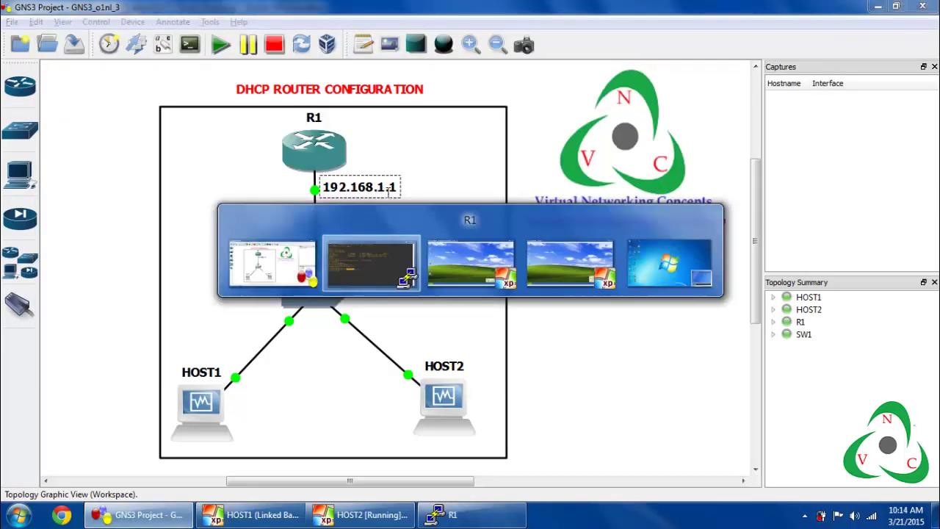
left_click(371, 249)
Enable FastEthernet0/0 with 'no shutdown' and exit the configuration modes.
type("no shut")
key("Tab")
key("Return")
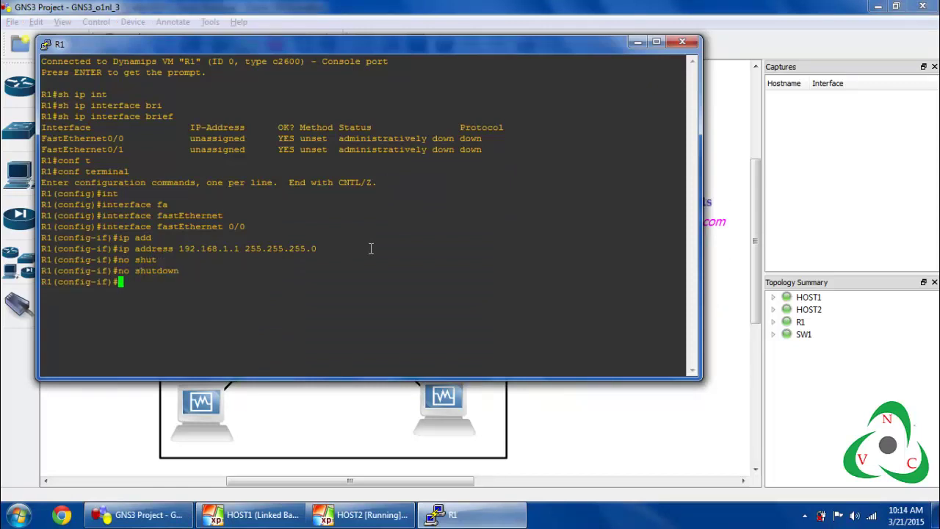
key("alt+Tab")
left_click(319, 197)
key("alt+Tab")
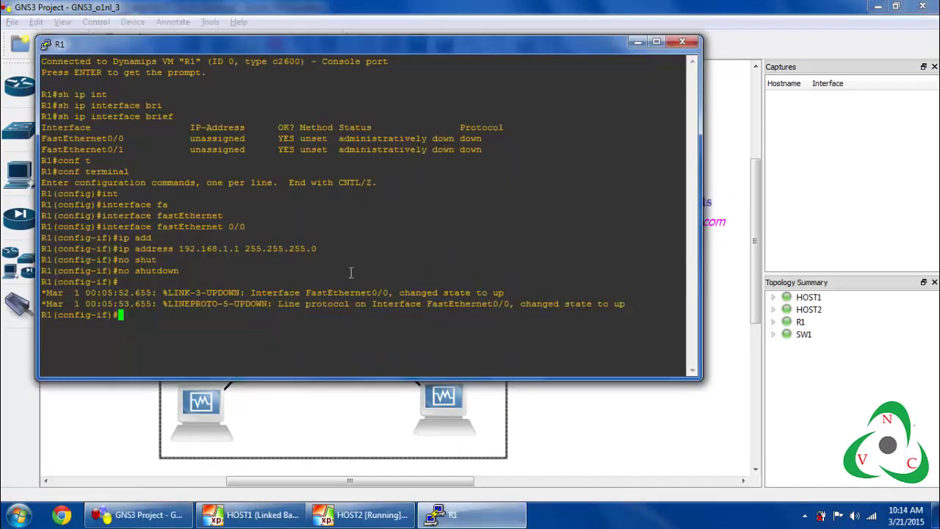
type("exit")
key("Return")
type("exit")
key("Return")
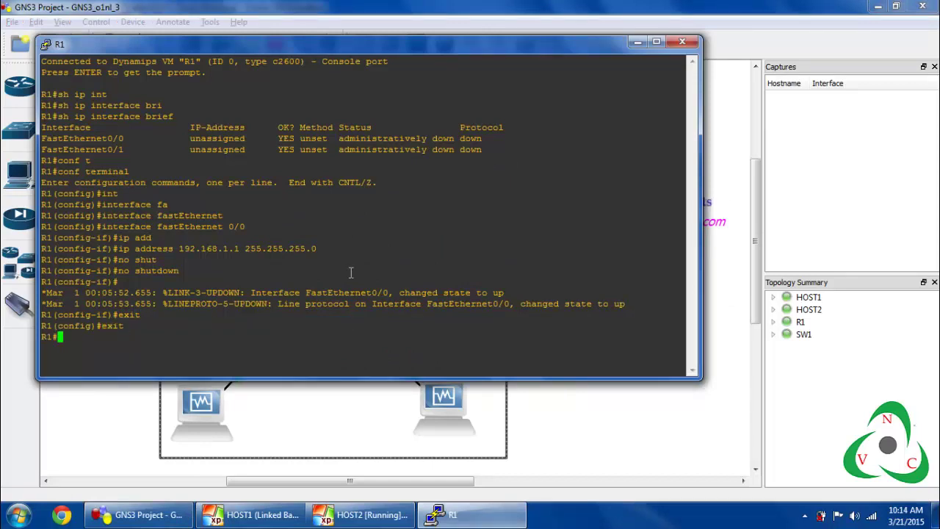
Verify with 'sh ip int brief' that FastEthernet0/0 shows 192.168.1.1, status and protocol up.
type("sh ip ")
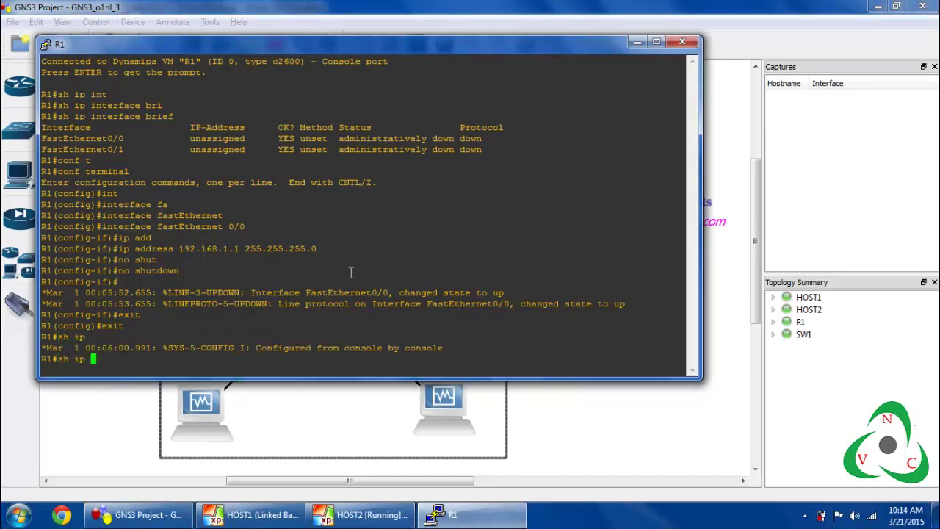
type("int")
key("Tab")
type("br")
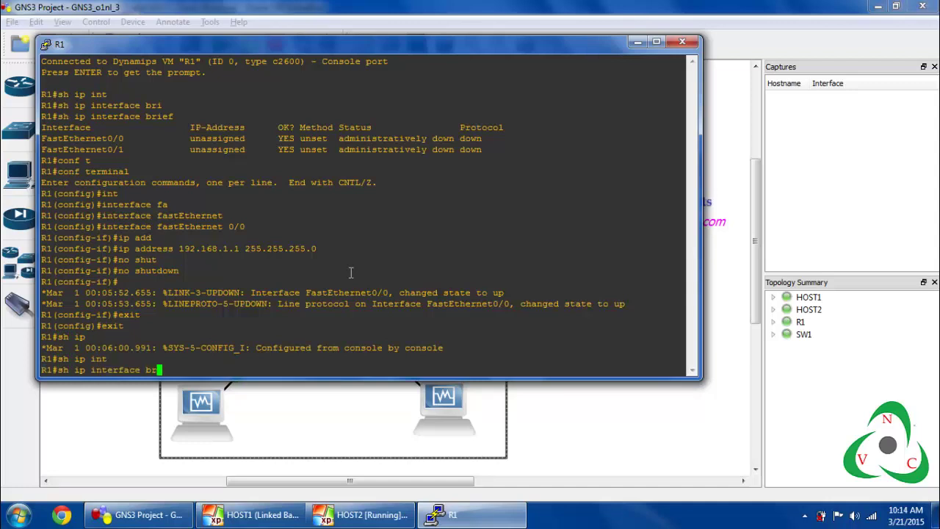
key("Tab")
key("Return")
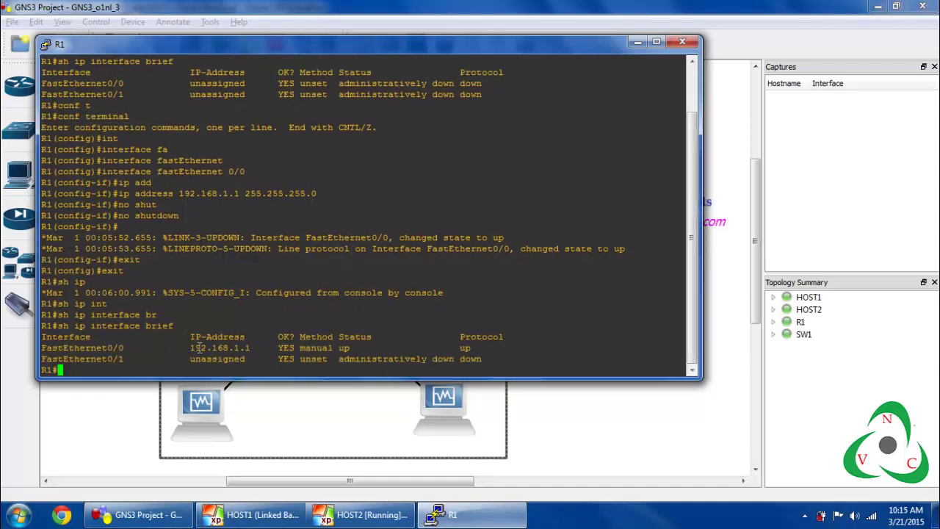
double_click(104, 350)
double_click(229, 349)
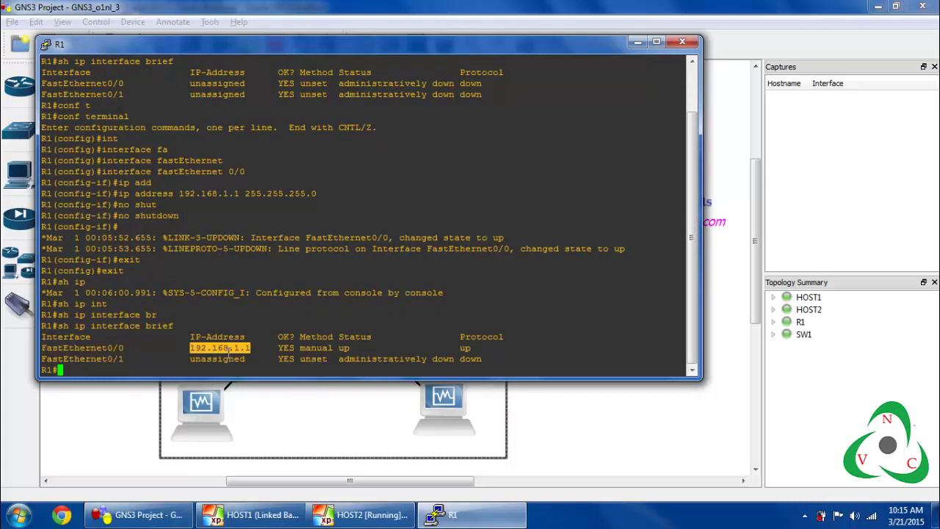
double_click(469, 349)
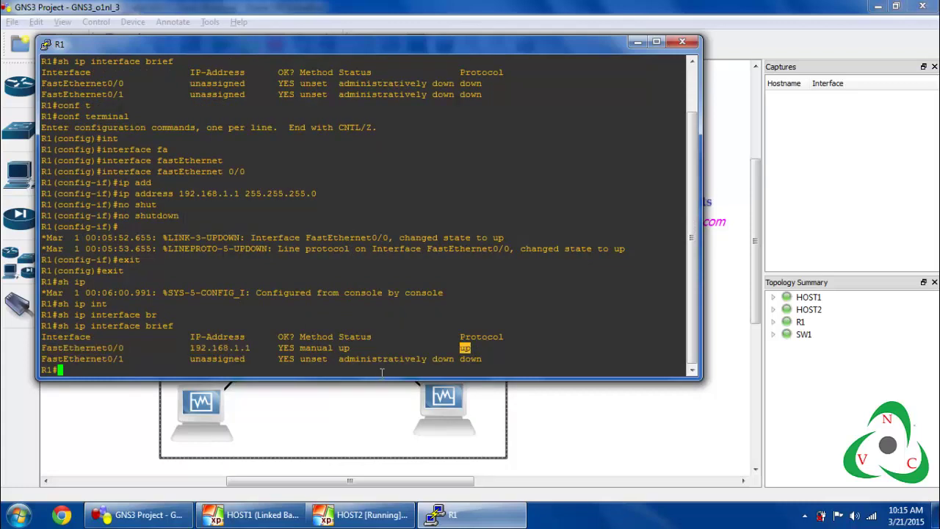
double_click(346, 349)
Enter global configuration mode and create the DHCP pool 'lan-network'.
left_click(468, 301)
type("conf t")
key("Return")
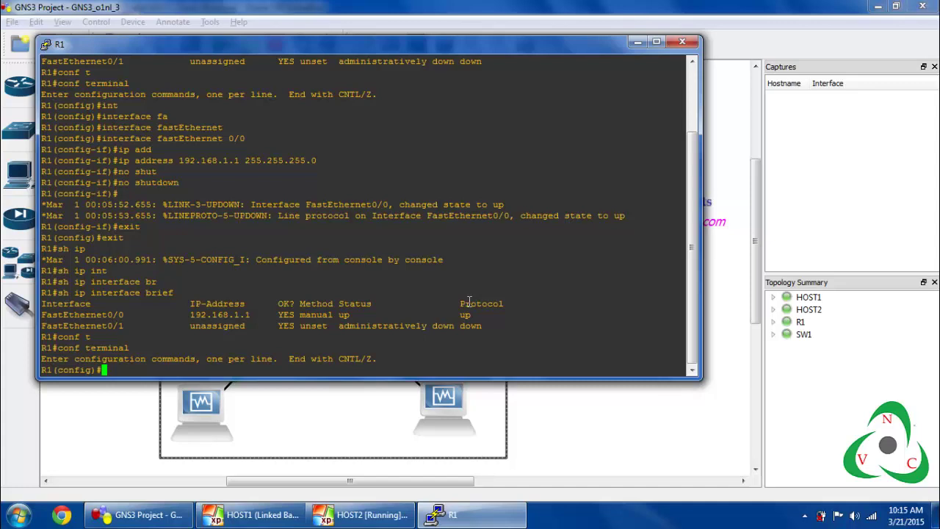
type("ip dhcp pool lan-network")
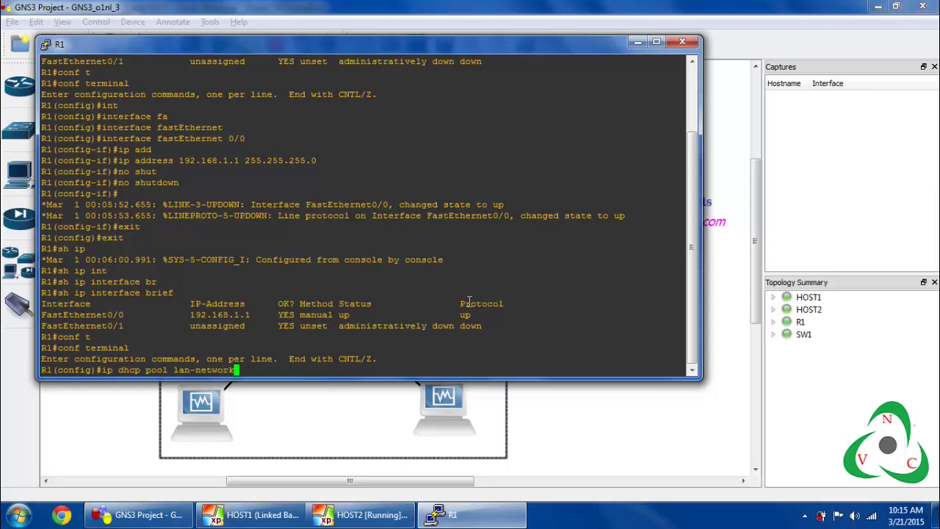
key("Return")
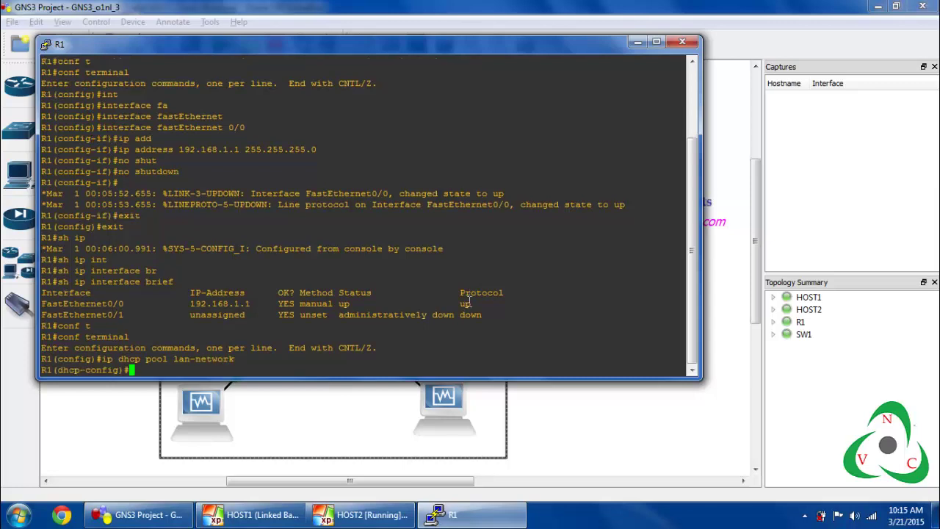
Give the pool network 192.168.1.0 /24 and default router 192.168.1.1.
type("network 192.168.1.0 /24")
key("Return")
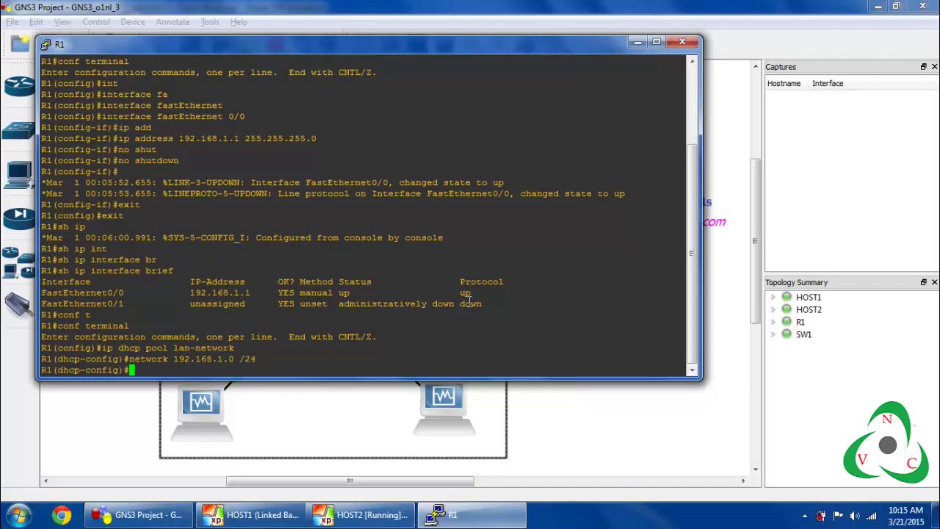
type("def")
key("Tab")
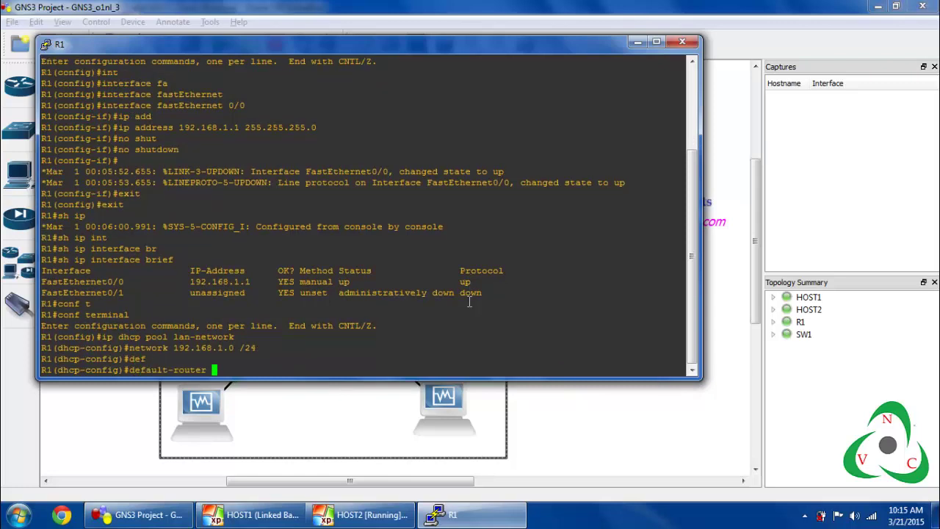
type("192.168.1.1")
key("Return")
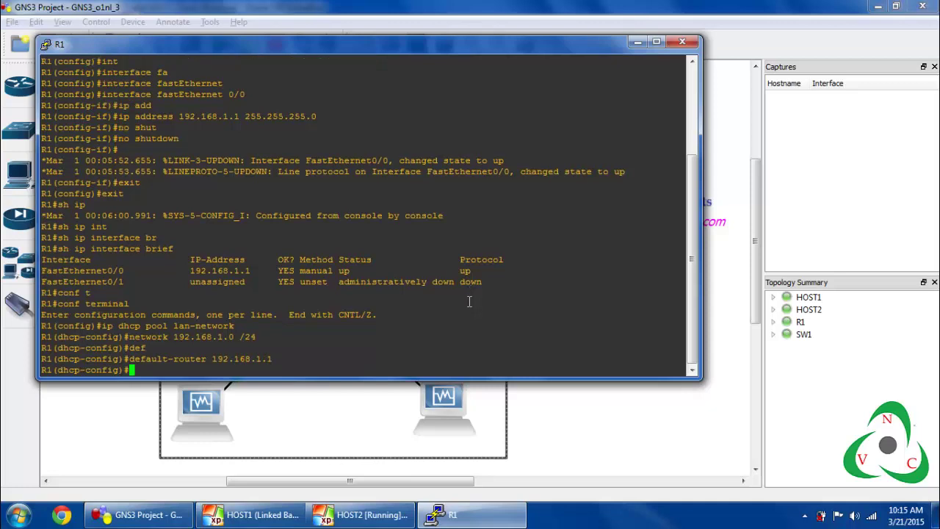
left_click_drag(168, 326, 237, 332)
double_click(199, 338)
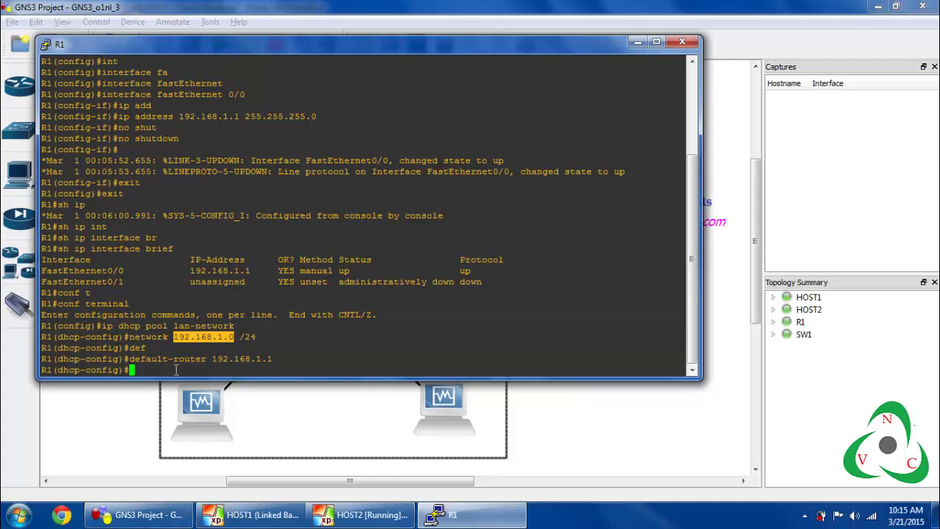
double_click(221, 360)
Check R1's 192.168.1.1 label on the topology, then exit back to privileged mode.
key("alt+Tab")
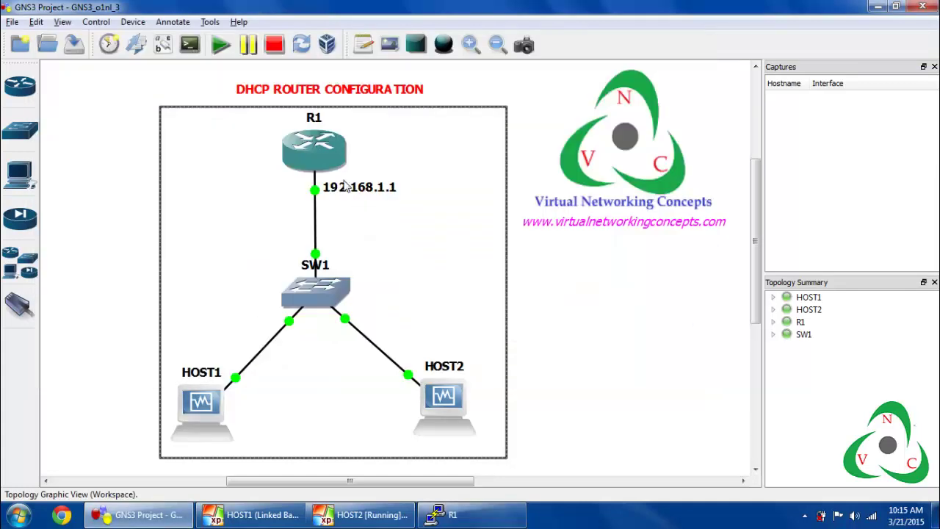
double_click(344, 185)
key("alt+Tab")
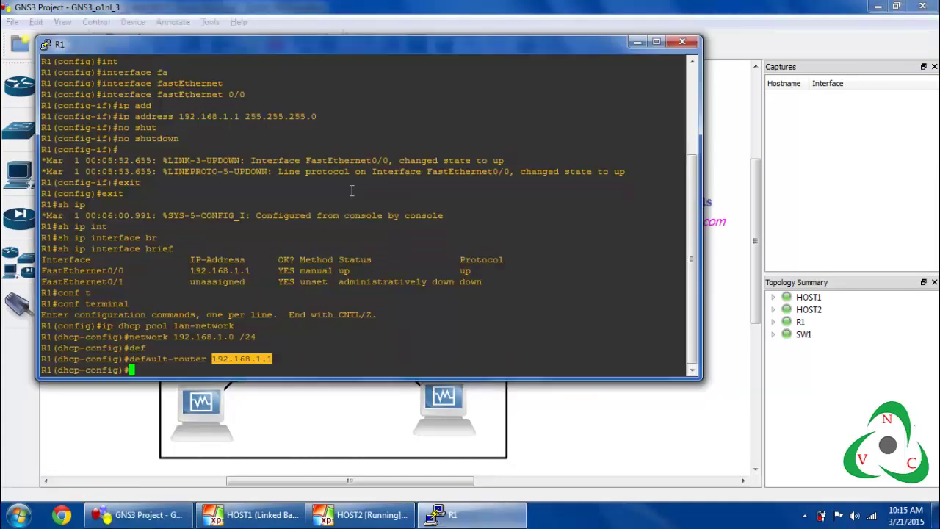
left_click(374, 302)
type("exit")
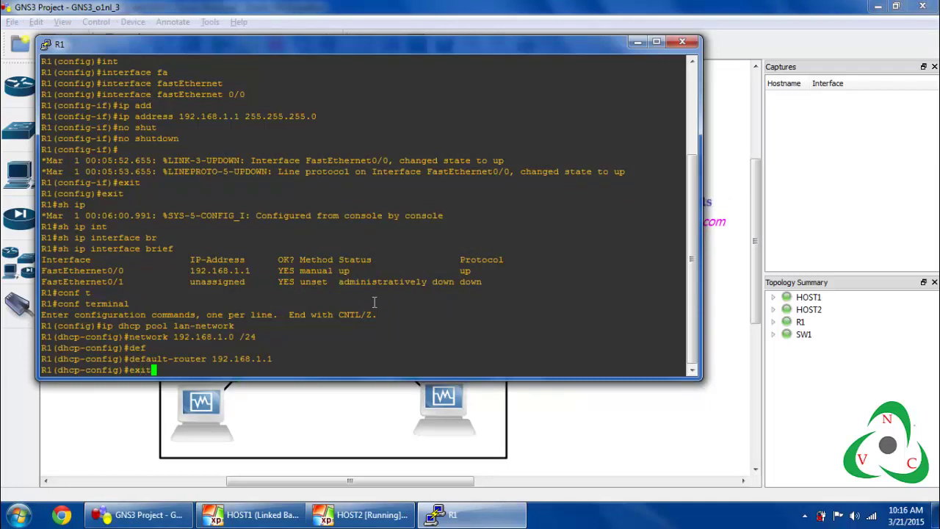
key("Return")
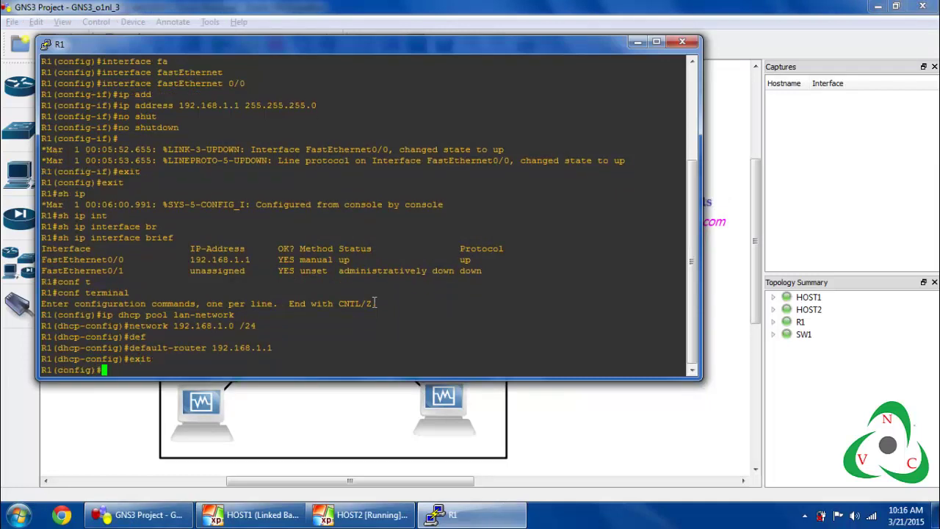
type("exit")
key("Return")
Save the running configuration to startup-config with 'copy run start', confirmed [OK].
type("copy")
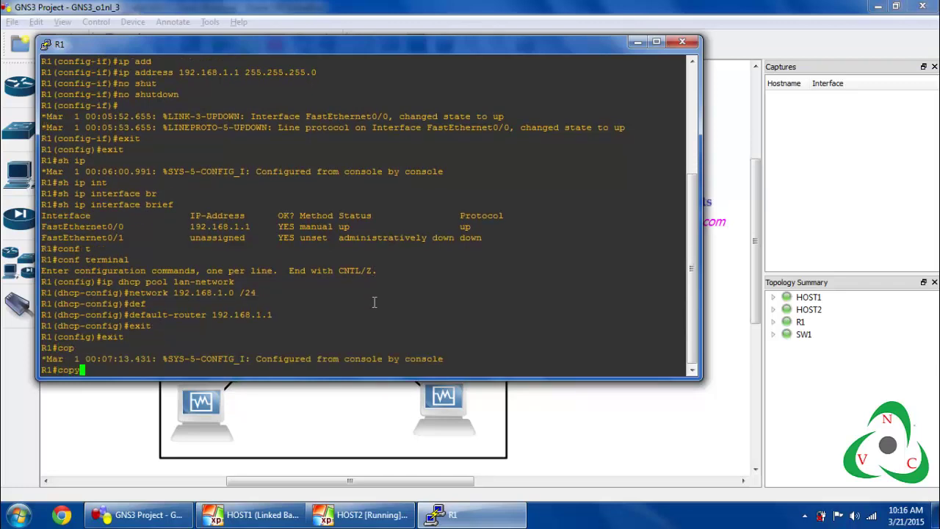
key("Tab")
type("run")
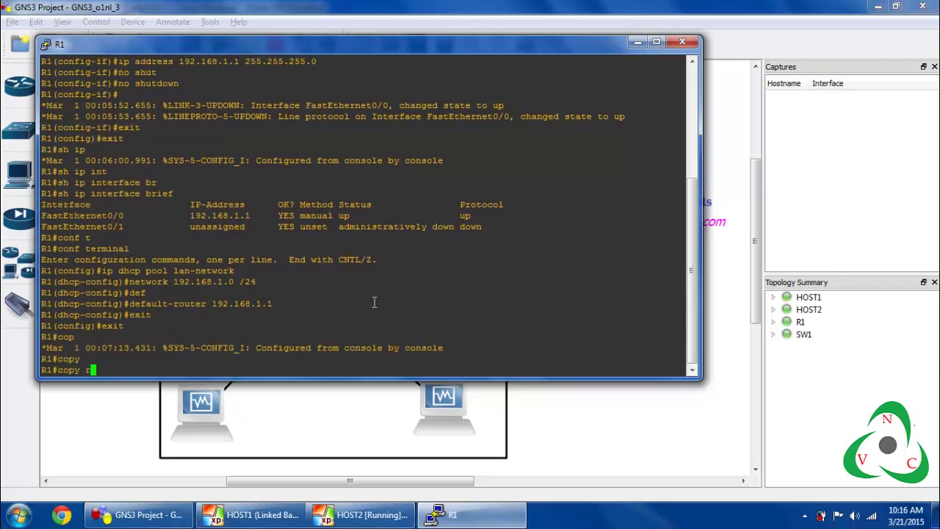
key("Tab")
type("st")
key("Tab")
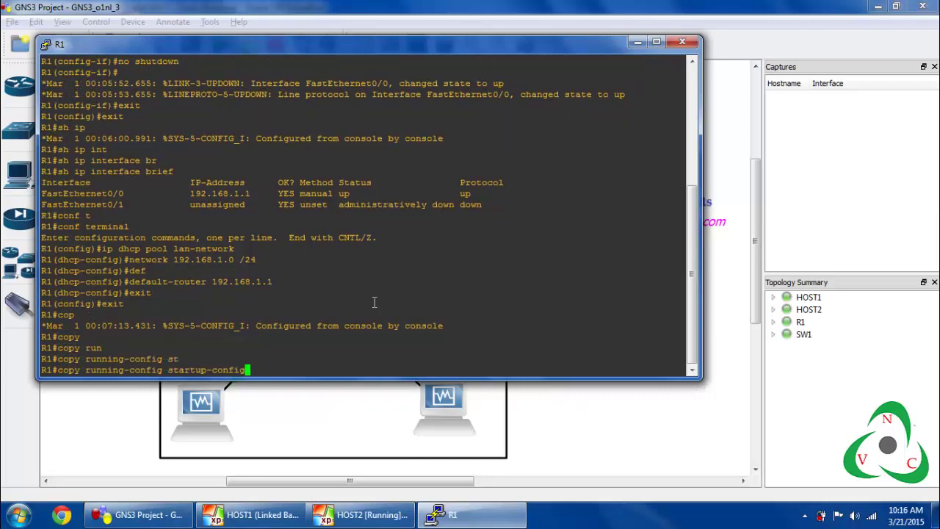
key("Return")
key("Return")
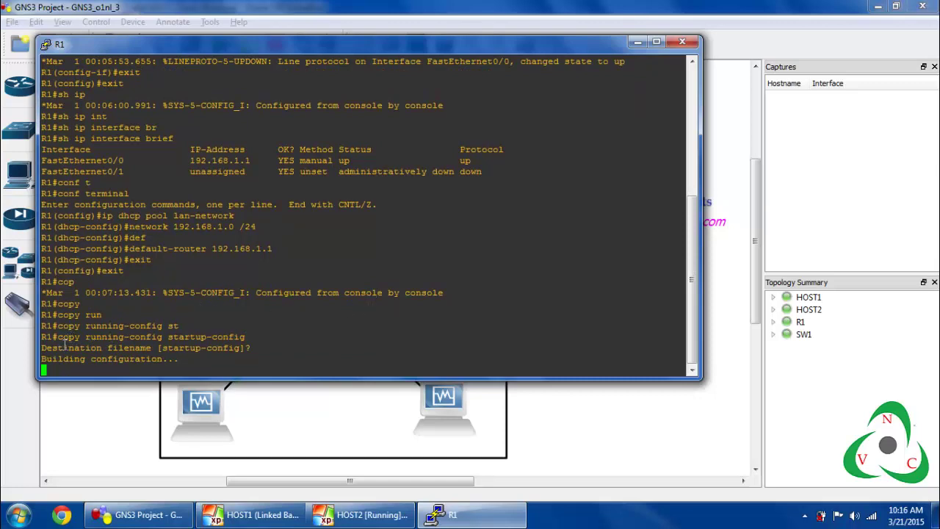
left_click_drag(59, 338, 248, 338)
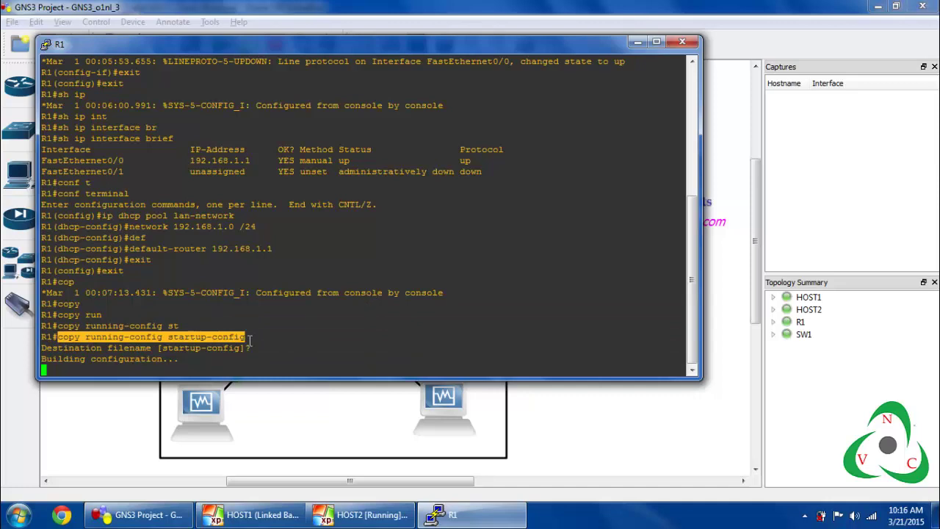
left_click(325, 351)
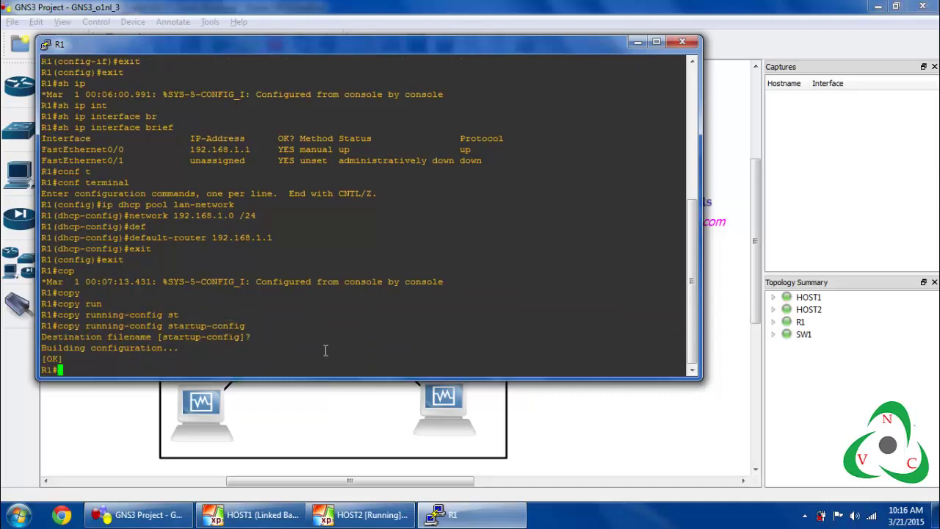
type("sh runn")
Page through 'sh running-config' to check the lan-network pool block, then return to the topology.
key("Tab")
key("Return")
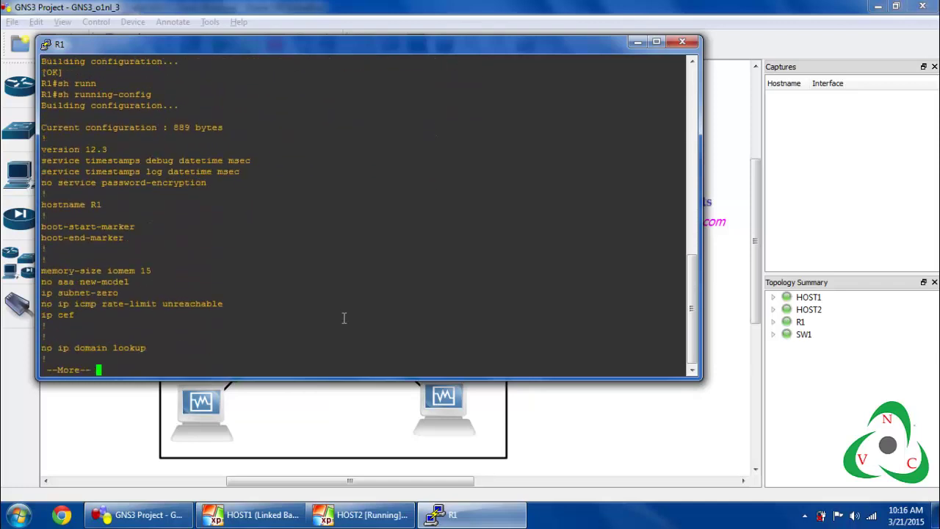
key("Return")
key("Return")
key("Return")
key("Return")
key("Return")
key("Return")
key("Return")
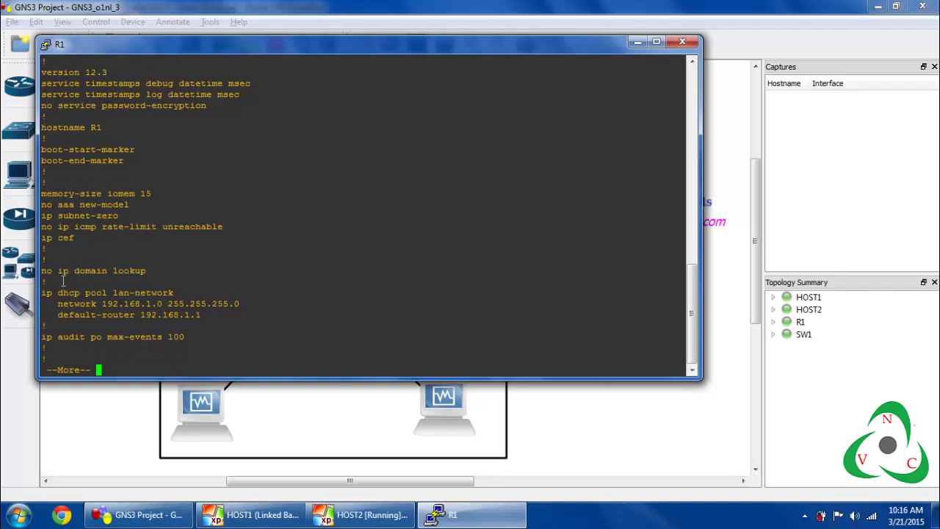
left_click_drag(42, 293, 261, 321)
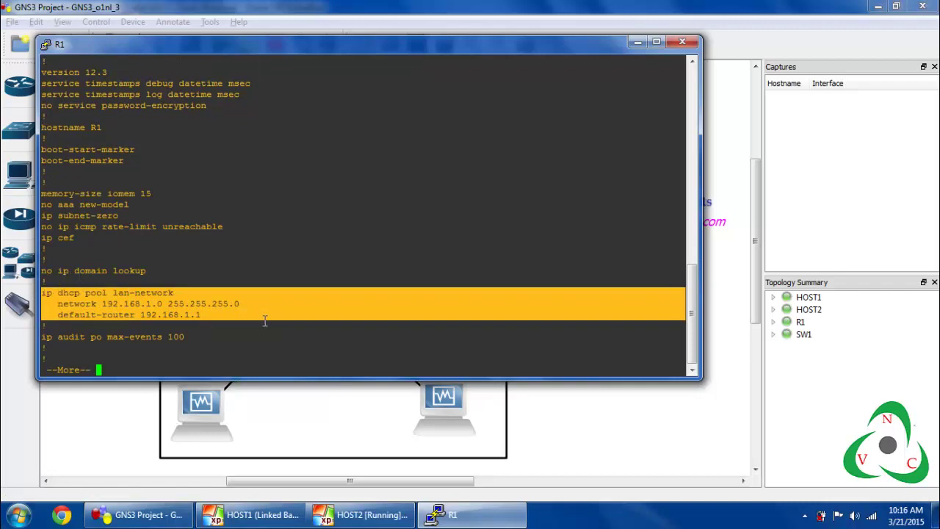
left_click(245, 360)
key("Return")
key("Return")
key("Return")
key("Return")
key("Return")
key("Return")
key("Return")
key("Return")
key("Return")
key("Return")
key("Return")
key("Return")
key("Return")
key("Return")
key("Return")
key("Return")
key("Return")
key("Return")
key("Return")
key("Return")
key("Return")
key("Return")
key("Return")
key("Return")
key("Return")
key("Return")
key("Return")
key("Return")
key("Return")
key("Return")
key("Return")
key("Return")
key("Return")
key("Return")
key("Return")
key("Return")
key("Return")
key("Return")
key("Return")
key("Return")
key("Return")
key("Return")
key("Return")
key("Return")
key("Return")
key("Return")
key("Return")
key("Return")
key("Return")
key("Return")
key("Return")
key("Return")
key("Return")
key("Return")
key("Return")
key("Return")
key("Return")
key("Return")
key("Return")
key("Return")
key("Return")
key("Return")
key("Return")
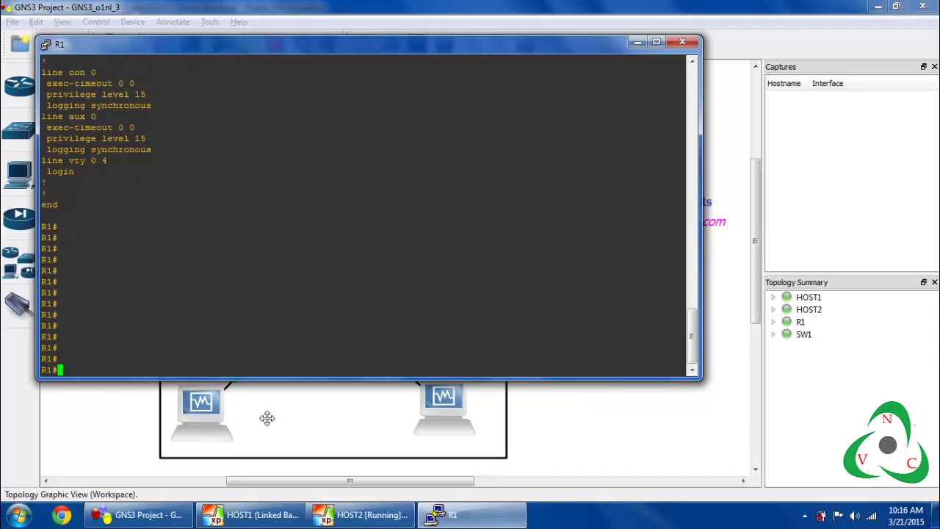
key("alt+Tab")
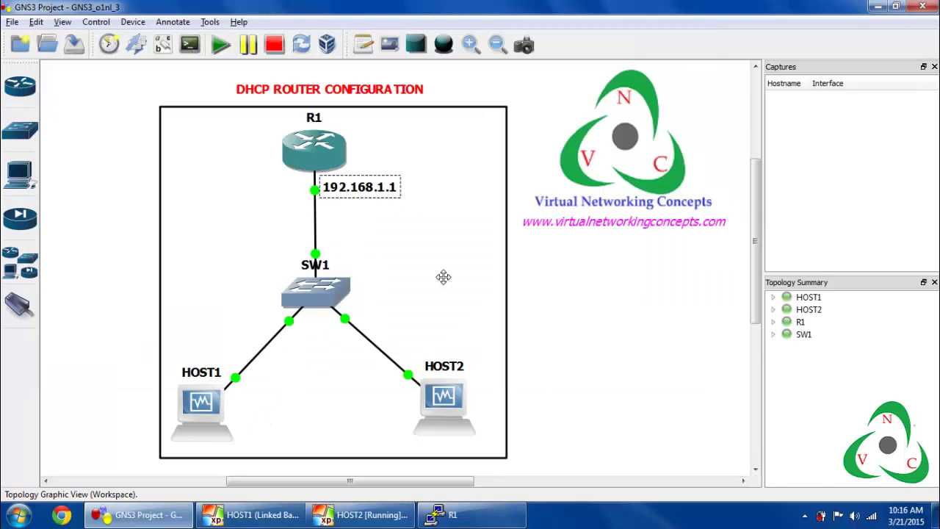
Open HOST1's VM window and launch a cmd prompt from Start > Run.
double_click(209, 410)
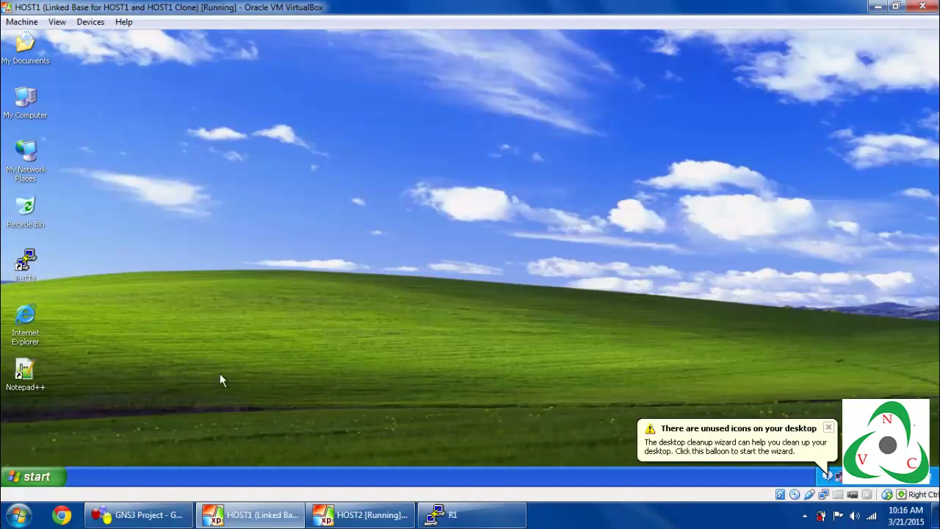
left_click(33, 476)
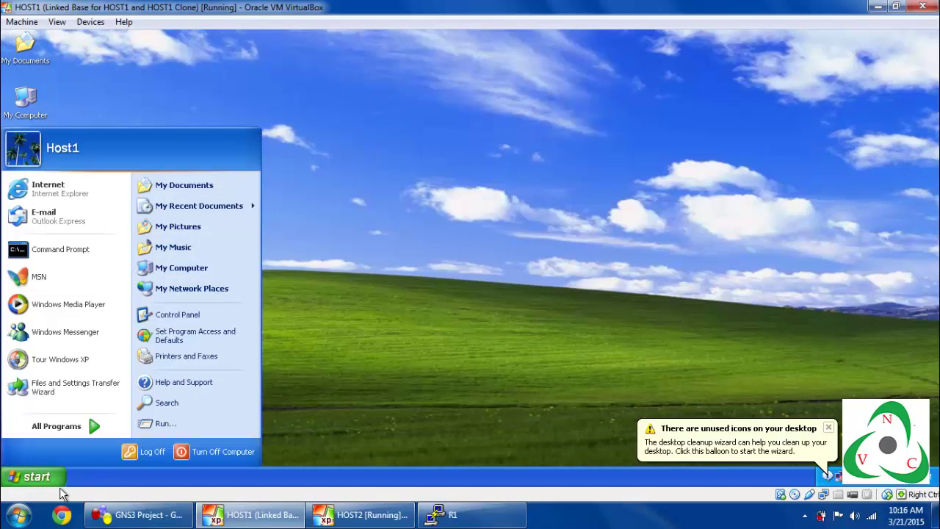
left_click(191, 430)
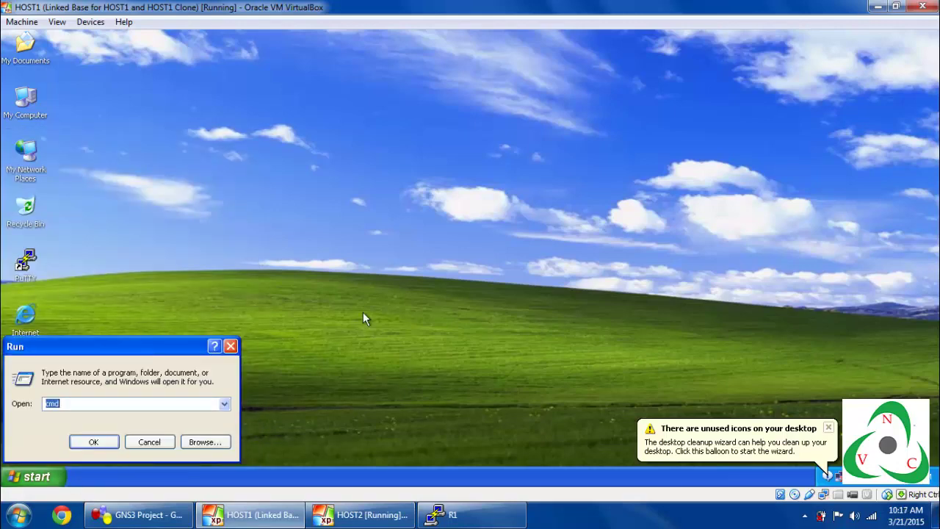
left_click(110, 442)
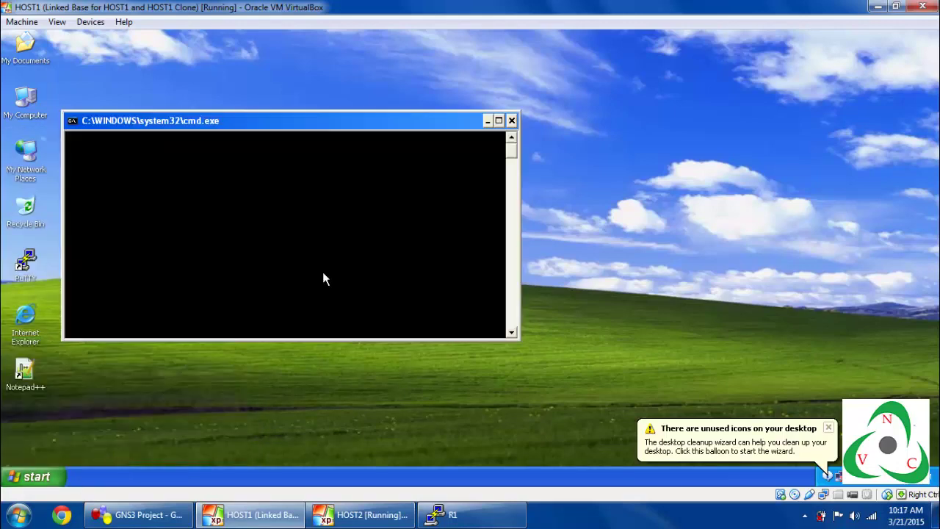
Run ipconfig, ipconfig /release and ipconfig again, showing 192.168.1.2 with gateway 192.168.1.1.
type("ipconfig")
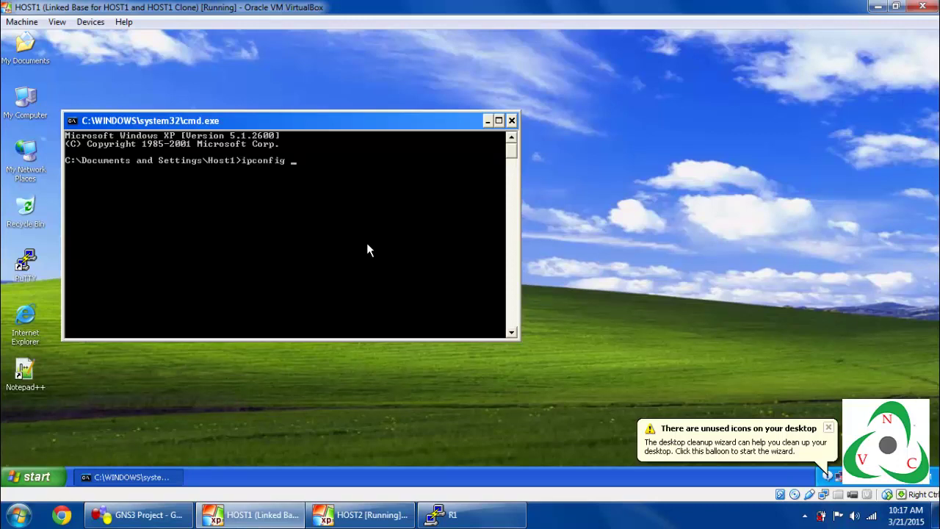
key("Return")
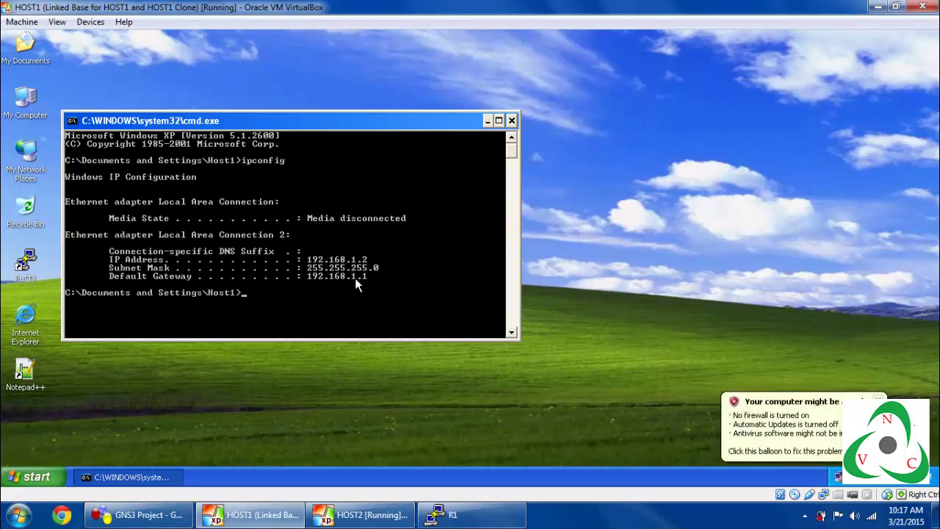
type("ipconfig /release")
key("Return")
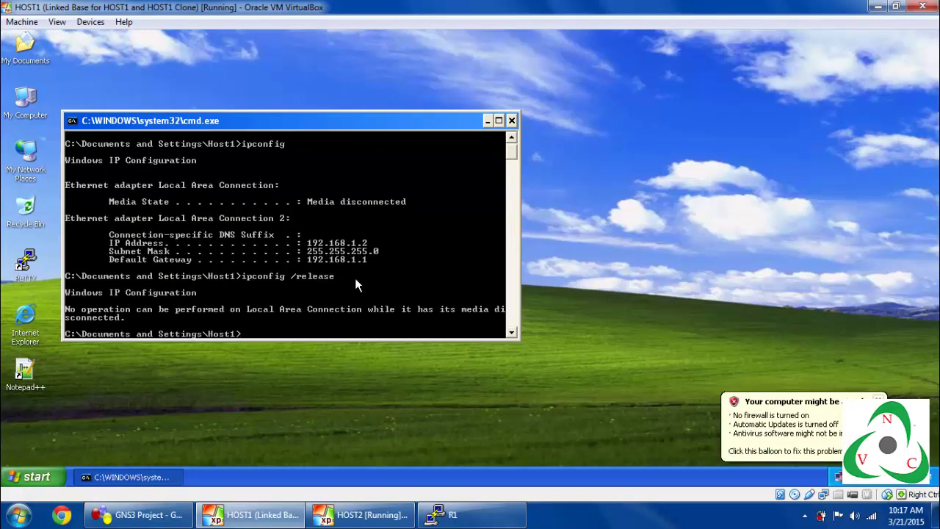
key("Up")
key("BackSpace")
key("BackSpace")
key("BackSpace")
key("BackSpace")
key("BackSpace")
key("BackSpace")
key("BackSpace")
key("BackSpace")
key("Return")
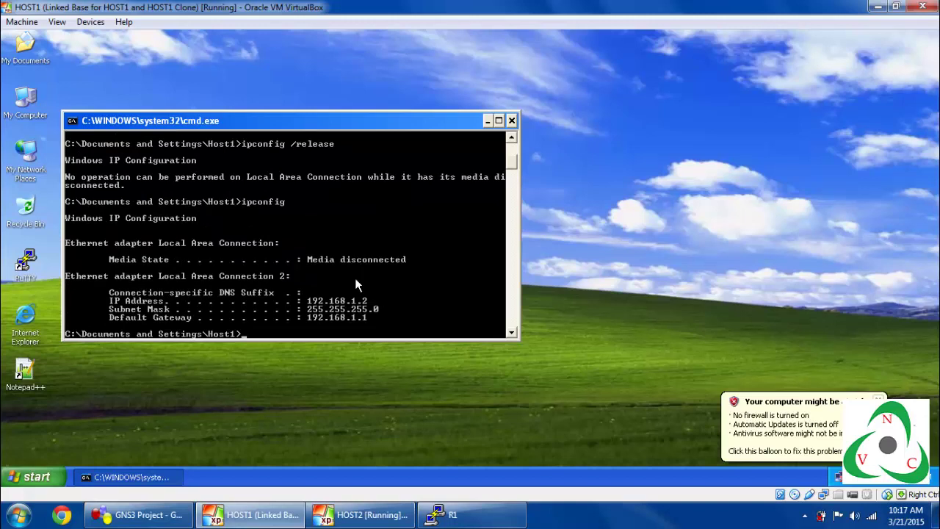
Set Local Area Connection 2's TCP/IP properties to obtain an IP address automatically.
left_click(35, 174)
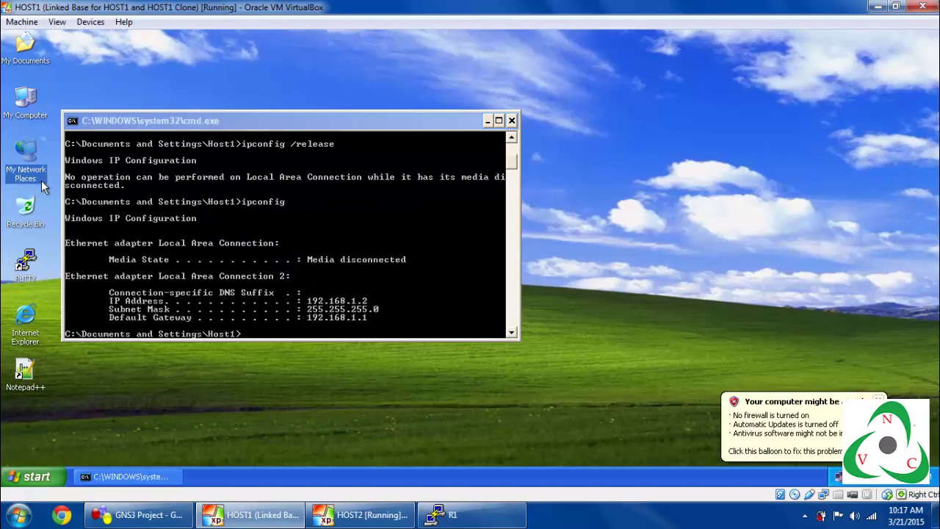
right_click(34, 172)
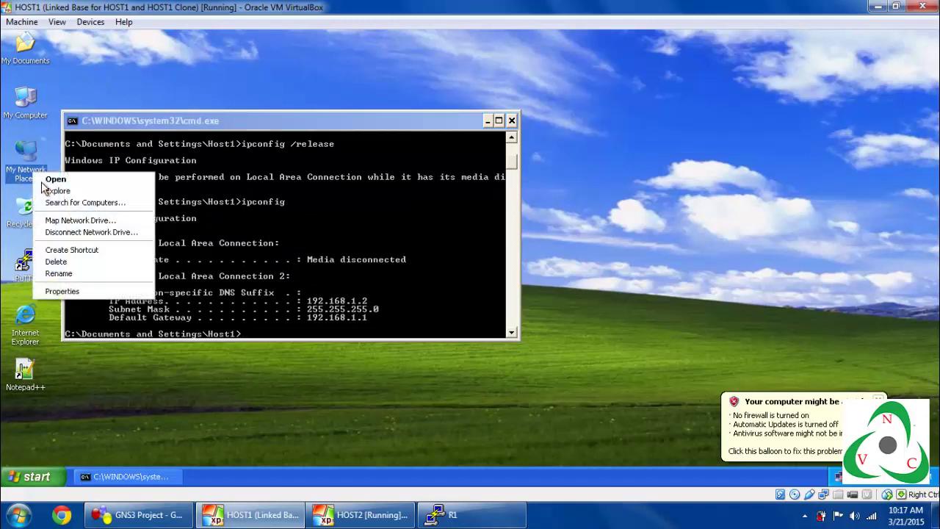
left_click(77, 294)
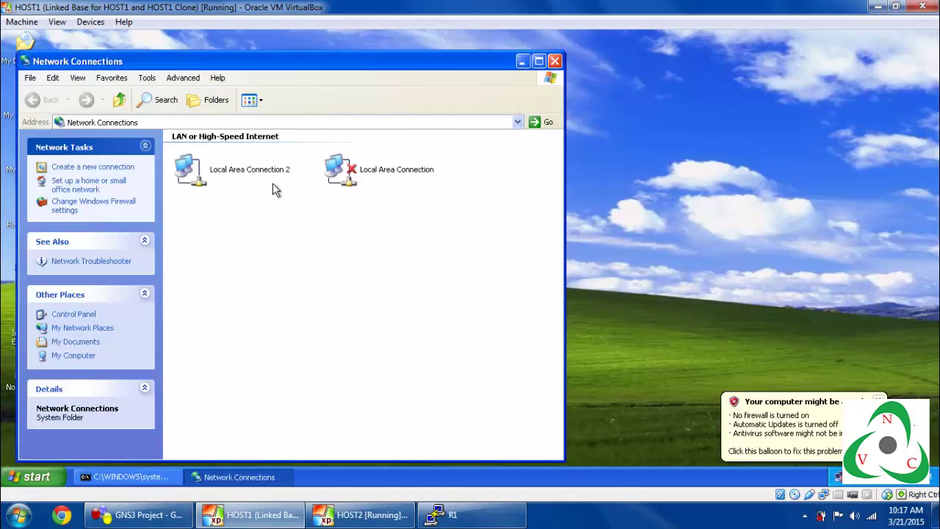
left_click(273, 181)
right_click(273, 182)
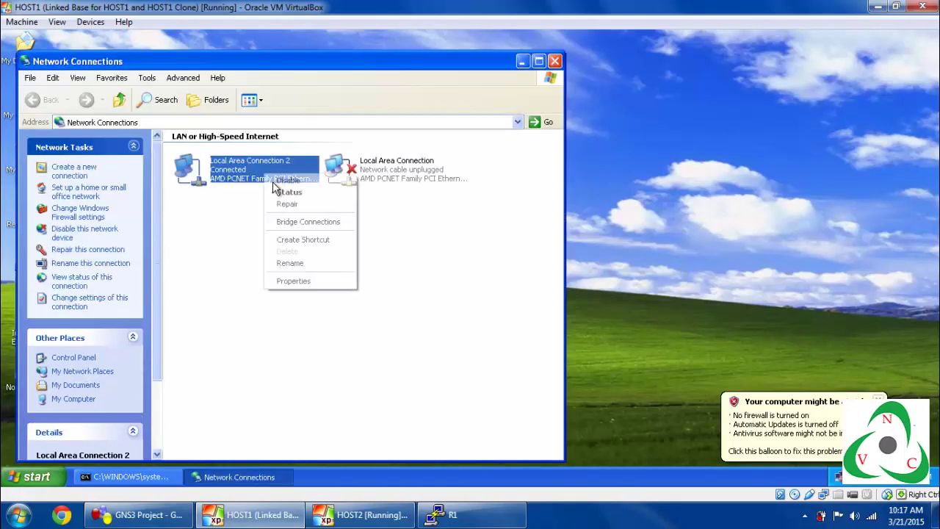
left_click(308, 283)
double_click(165, 234)
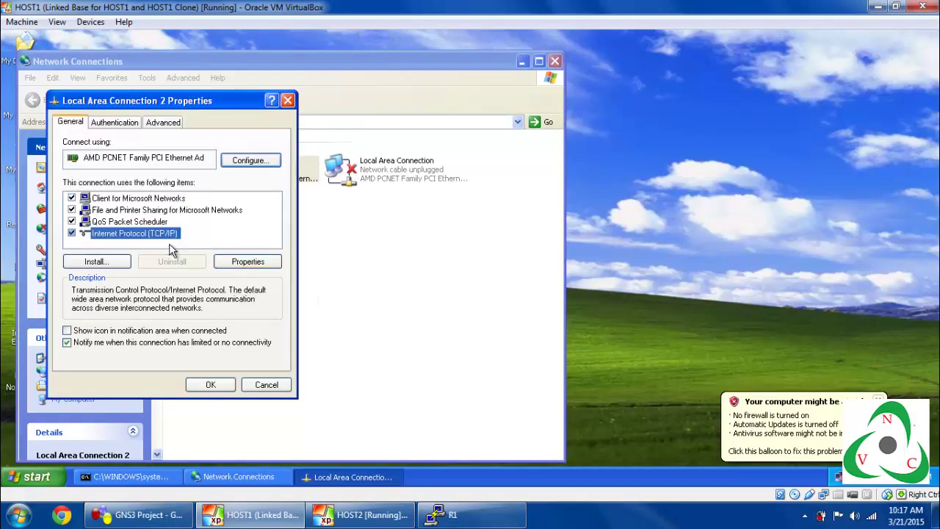
key("Up")
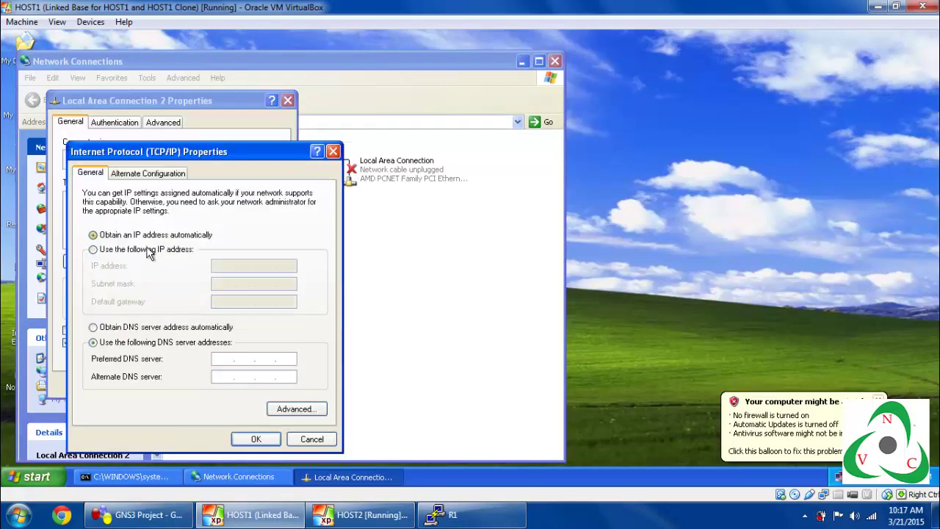
left_click(256, 439)
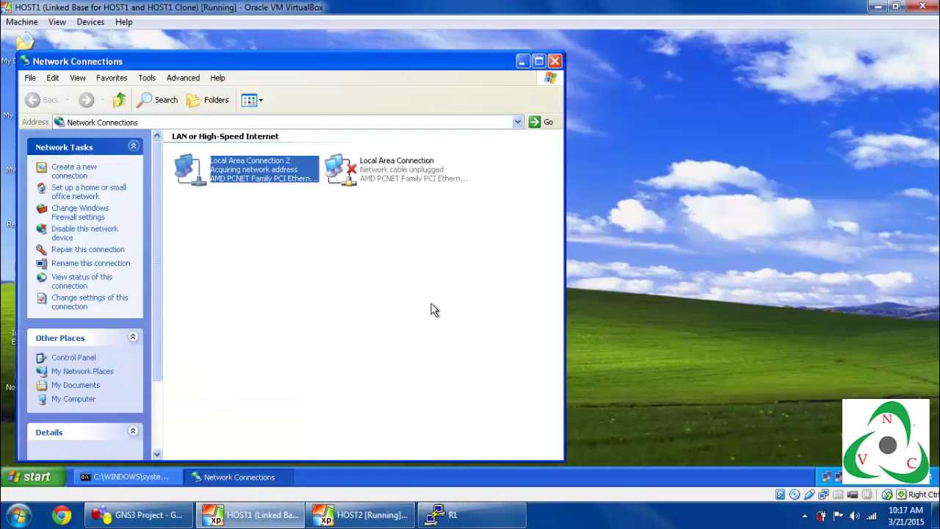
Release and renew HOST1's lease to obtain 192.168.1.2, then reopen Network Connections.
left_click(554, 61)
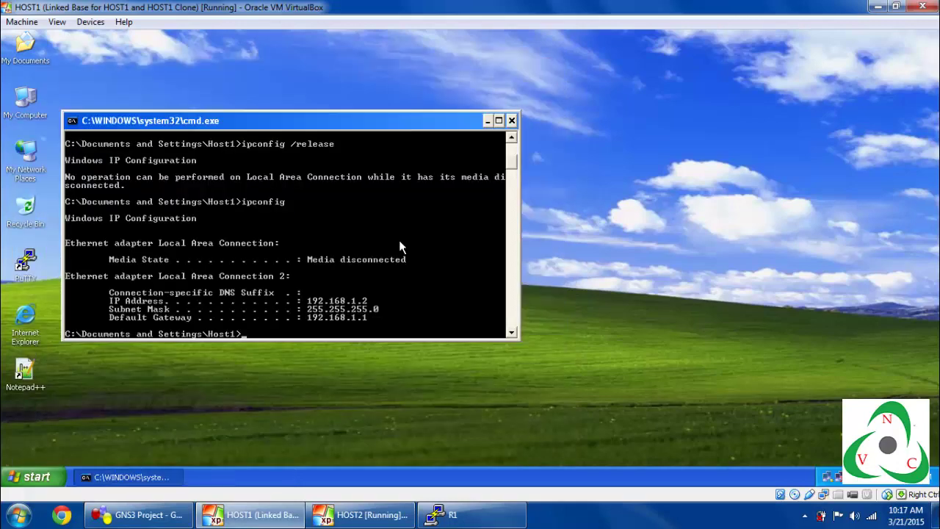
key("Up")
key("Up")
key("Return")
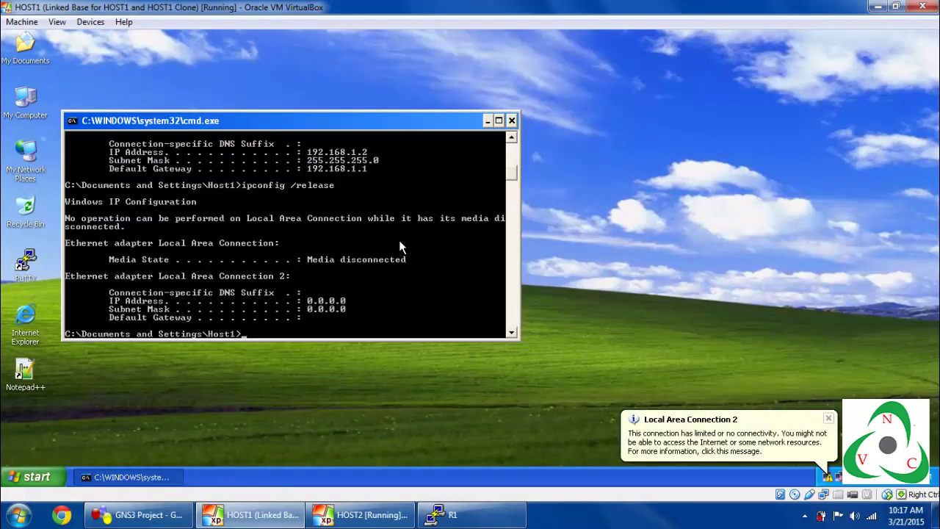
type("ipconfig /renew")
key("Return")
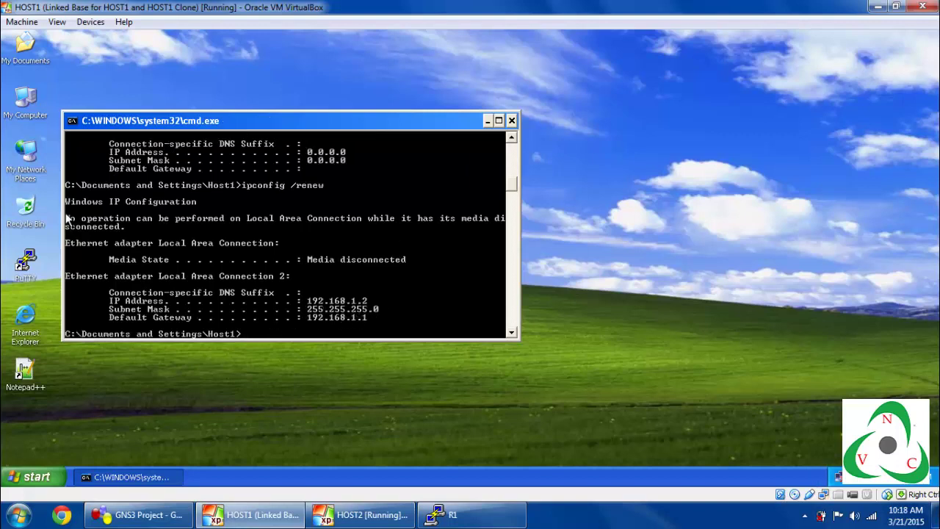
right_click(21, 157)
left_click(61, 277)
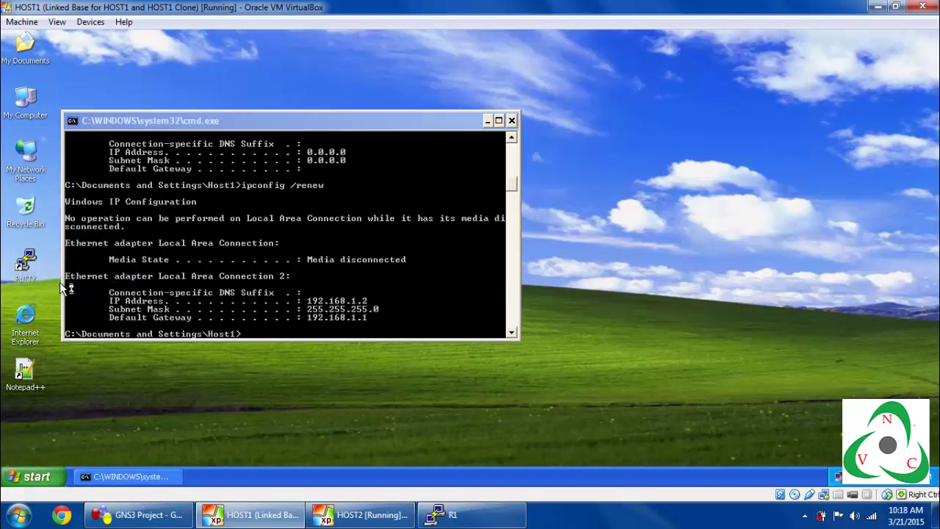
View Local Area Connection 2's status details: 192.168.1.2 leased from DHCP server 192.168.1.1.
left_click(235, 187)
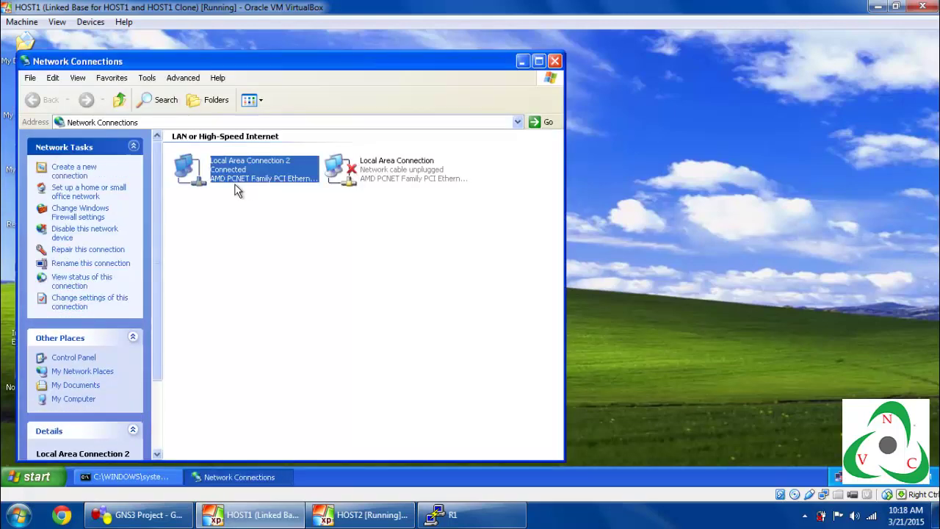
right_click(228, 178)
left_click(255, 199)
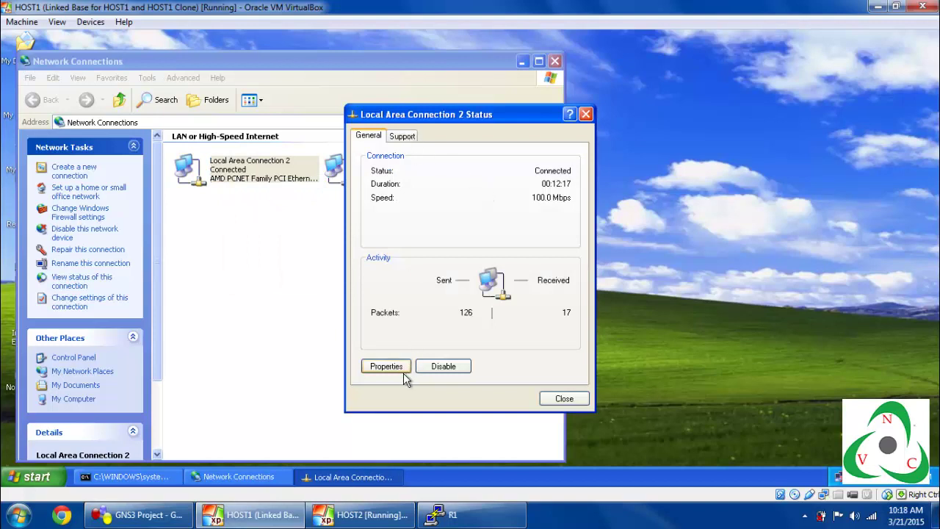
left_click(387, 366)
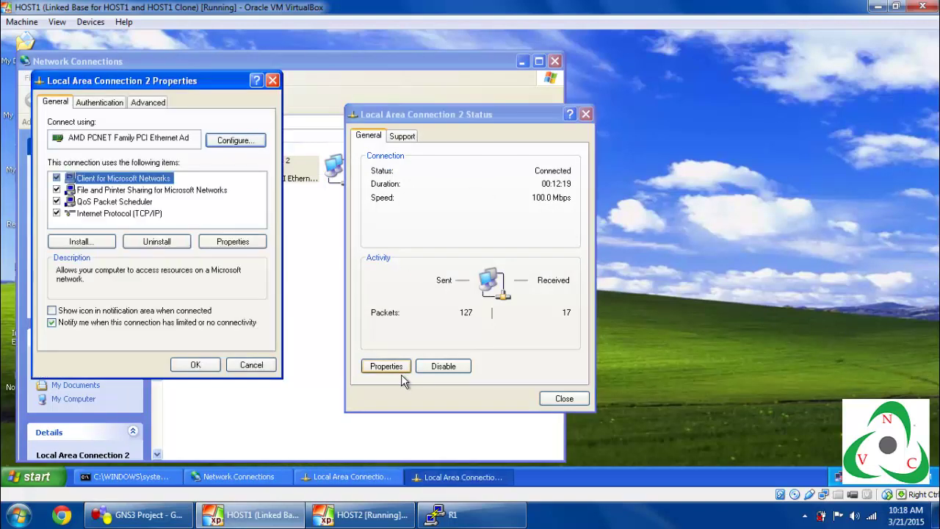
left_click(272, 80)
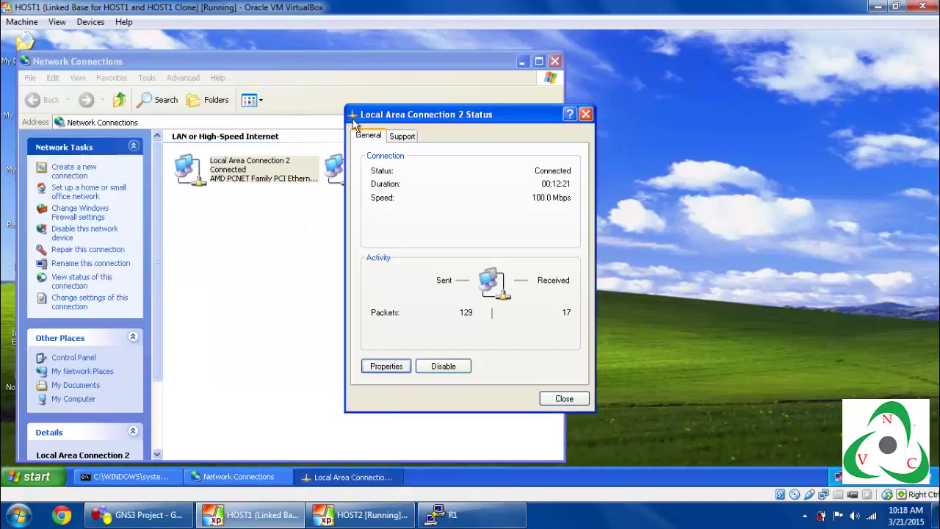
left_click(410, 137)
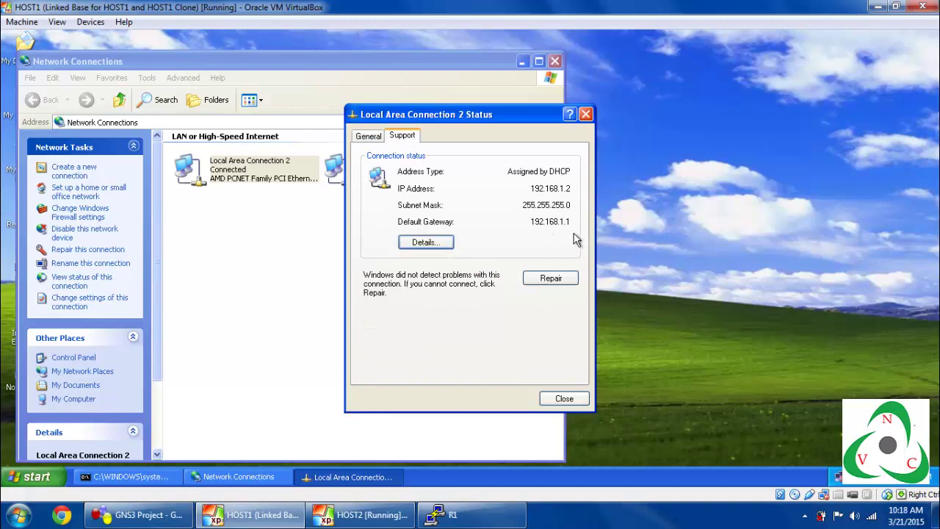
left_click(428, 246)
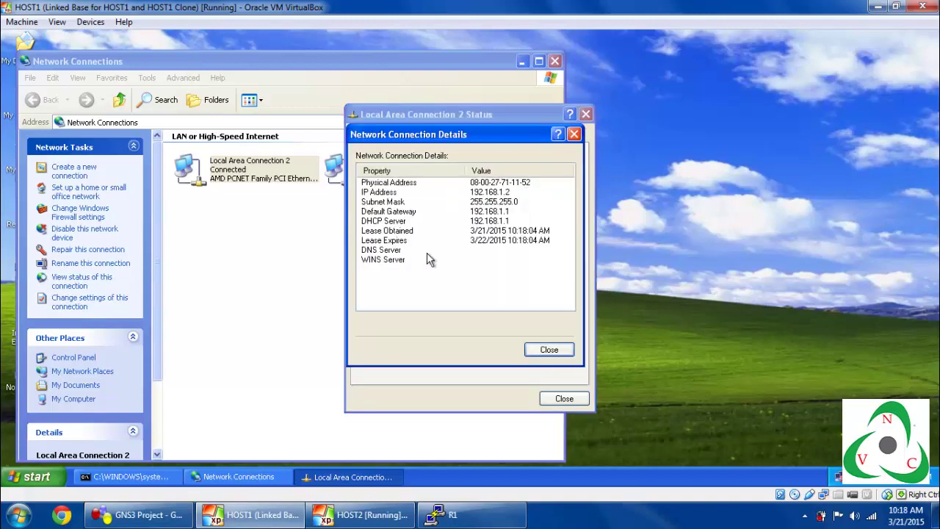
left_click(404, 222)
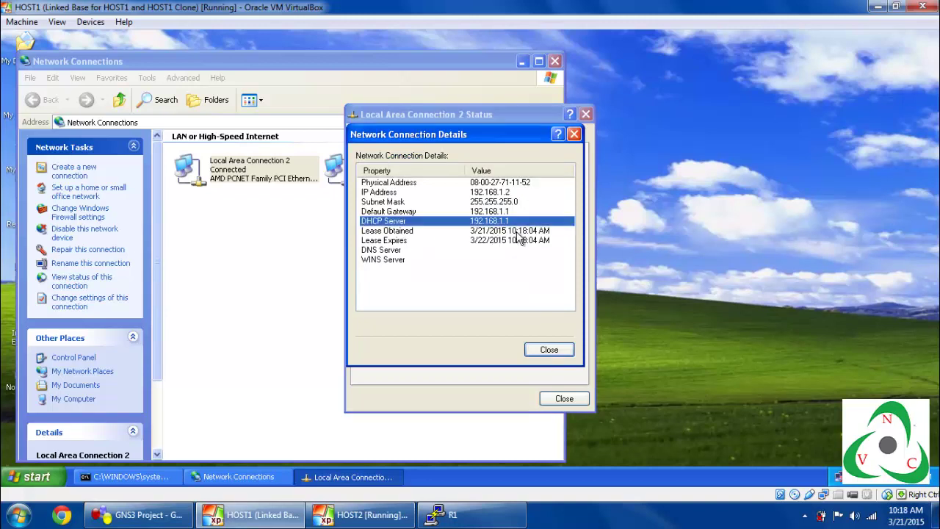
Close the connection windows and run ipconfig /all to confirm HOST1's DHCP lease.
left_click(556, 354)
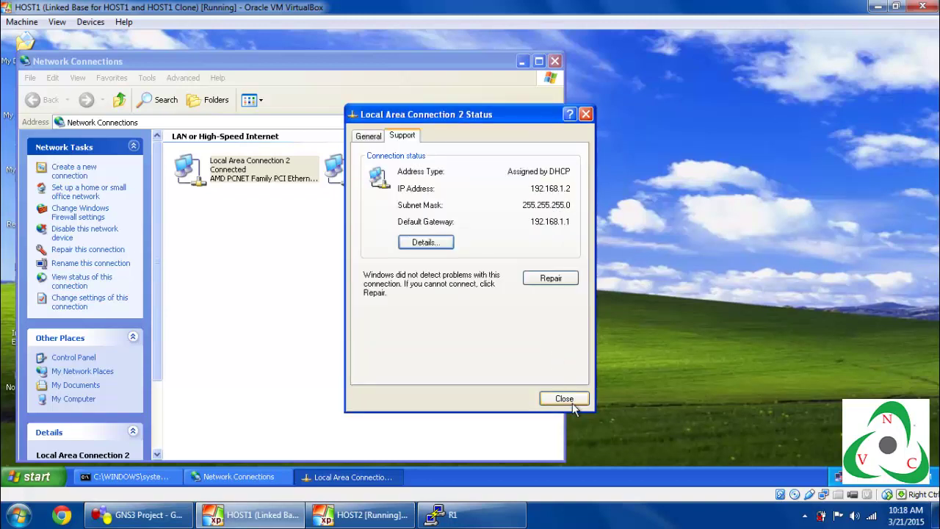
left_click(569, 399)
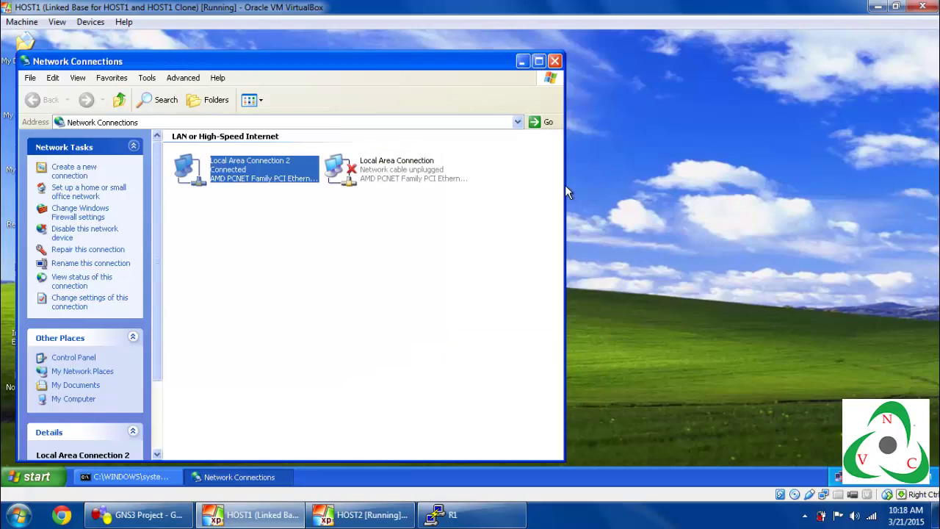
left_click(557, 62)
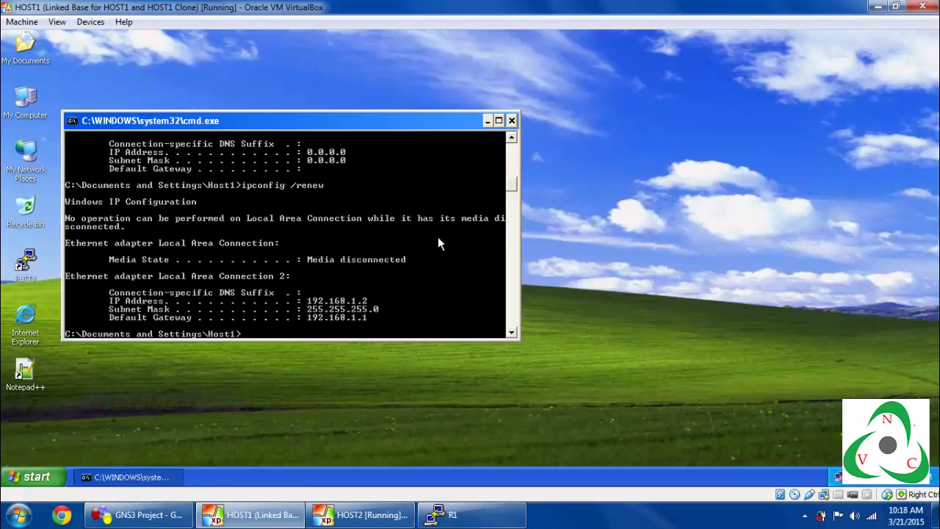
key("Up")
key("BackSpace")
key("BackSpace")
key("BackSpace")
key("BackSpace")
type("all")
key("Return")
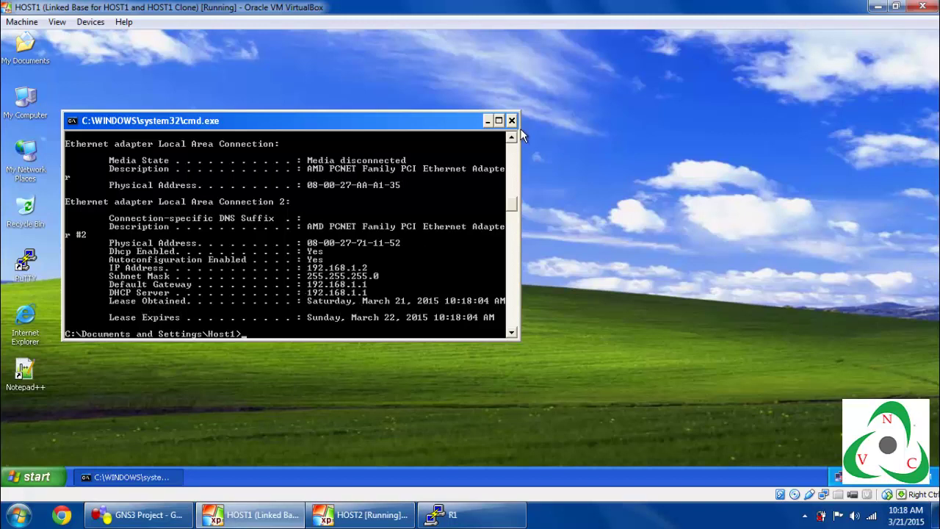
Ping gateway 192.168.1.1 from HOST1 and return to the GNS3 topology.
type("ping 192.168.1.1")
key("Return")
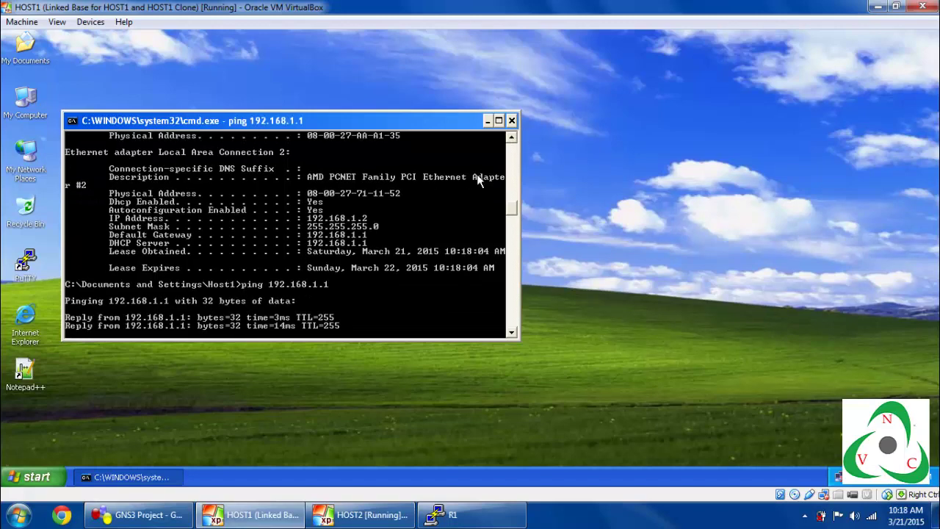
left_click(172, 517)
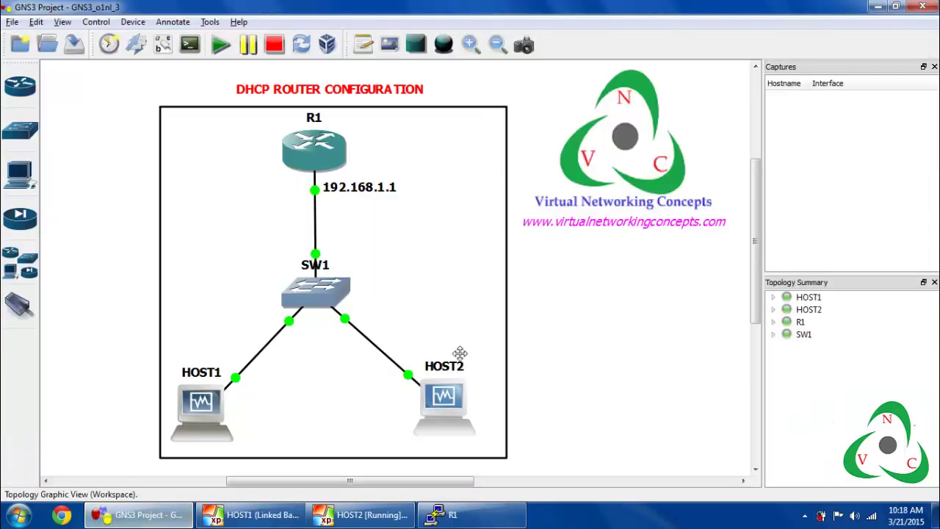
Open the properties of HOST2's Local Area Connection 2 via My Network Places.
double_click(433, 408)
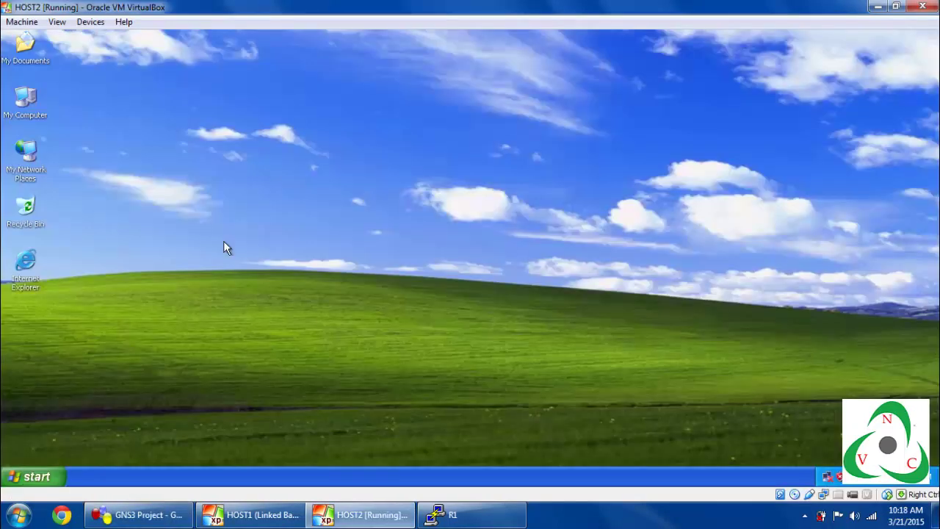
right_click(35, 180)
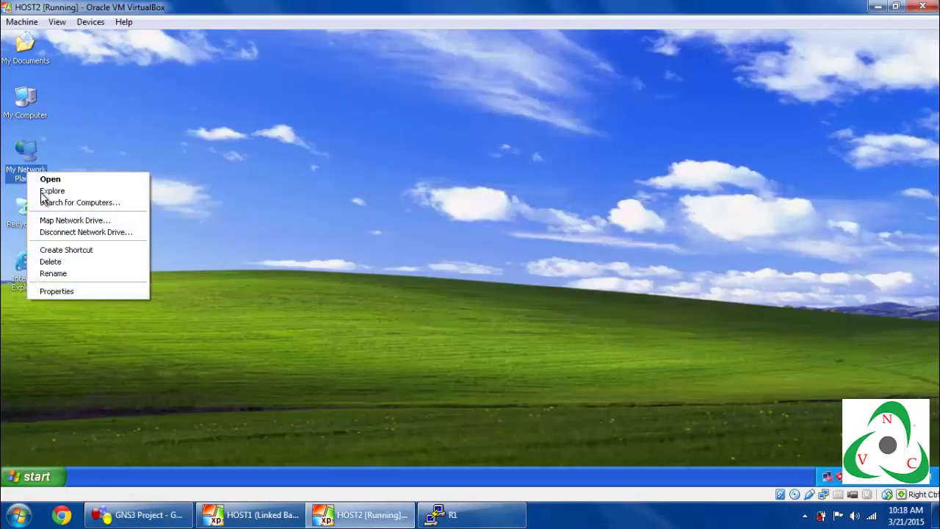
left_click(82, 296)
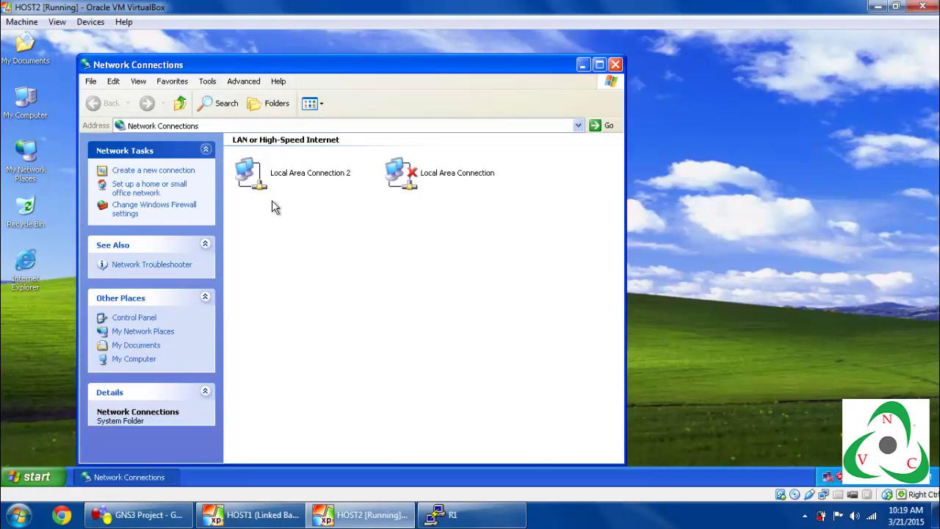
left_click(292, 173)
right_click(292, 172)
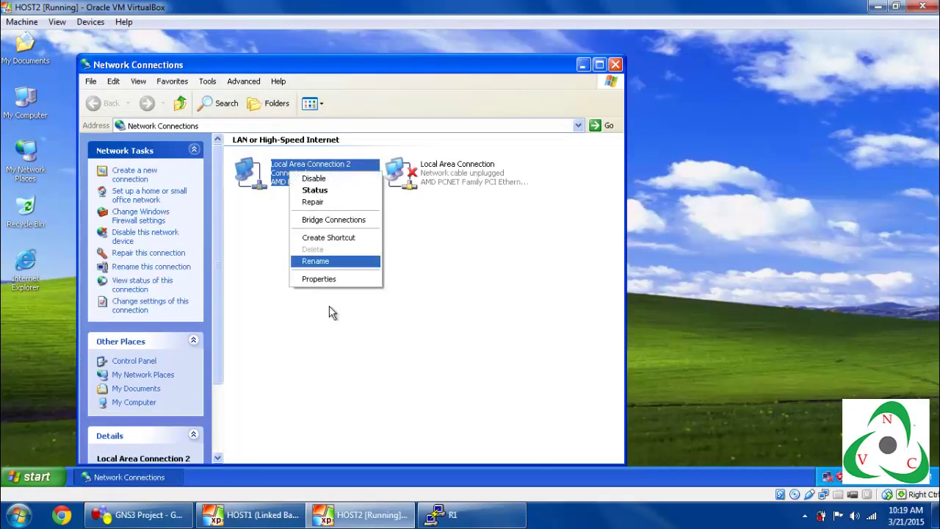
key("Return")
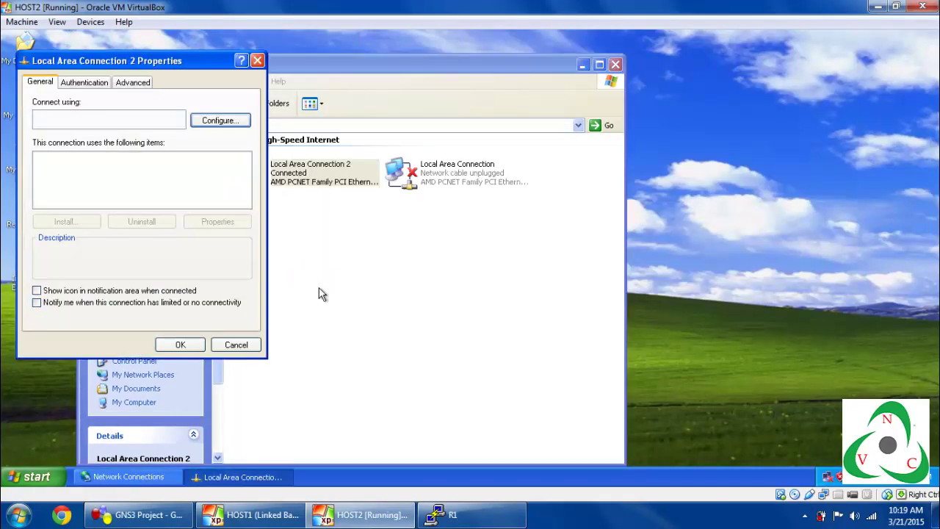
Set TCP/IP to obtain an IP address automatically, apply it, and close Network Connections.
double_click(139, 195)
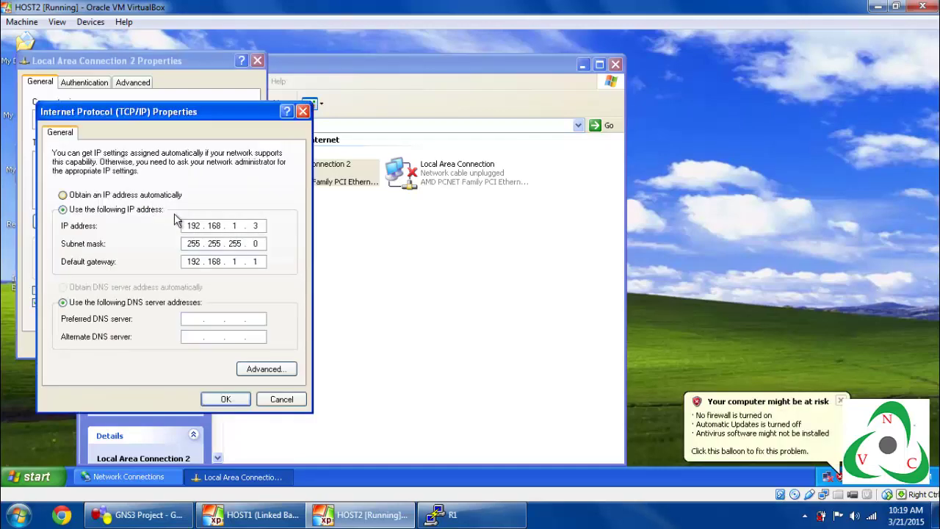
left_click(141, 195)
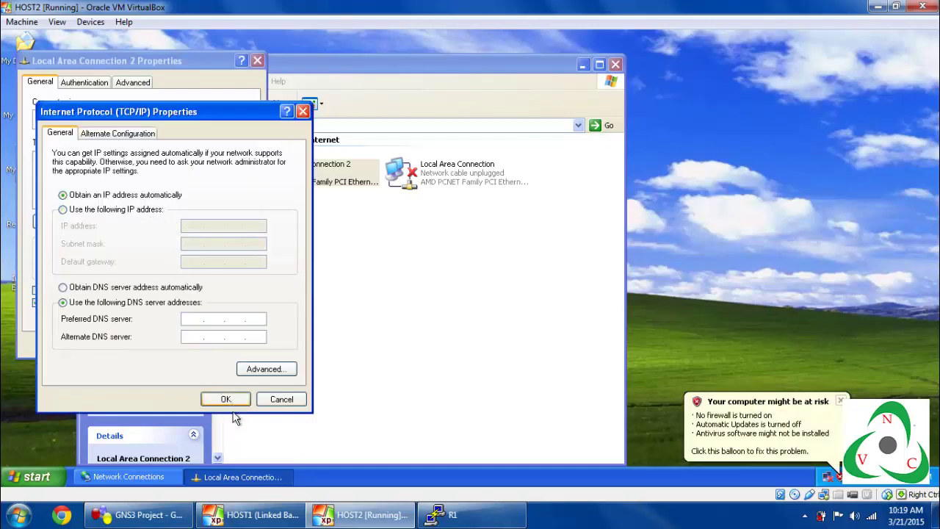
key("Return")
left_click(189, 349)
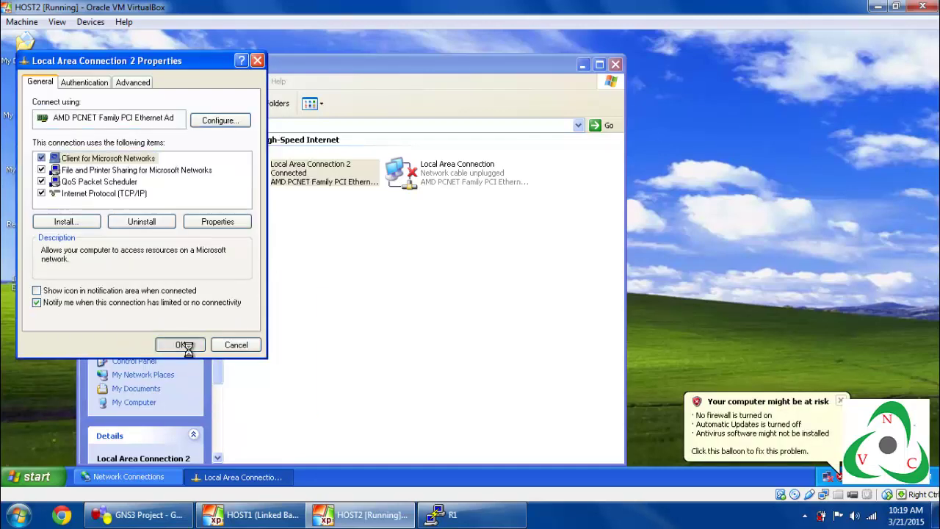
left_click(715, 397)
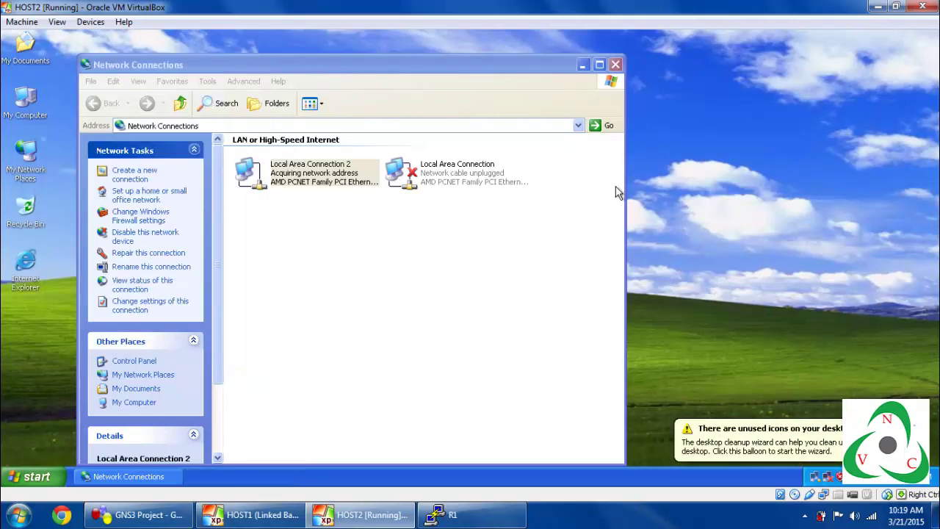
left_click(616, 64)
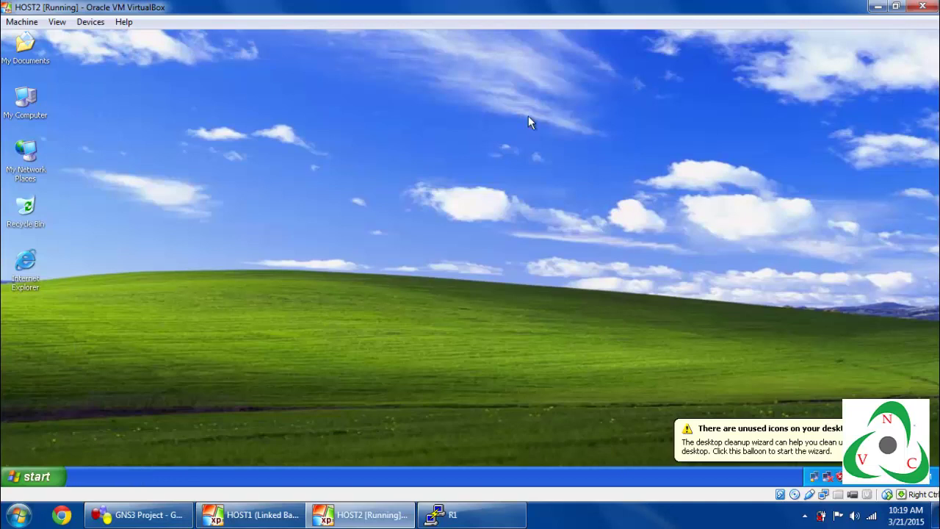
In a cmd console on HOST2, run ipconfig /release and then ipconfig /renew.
key("super+r")
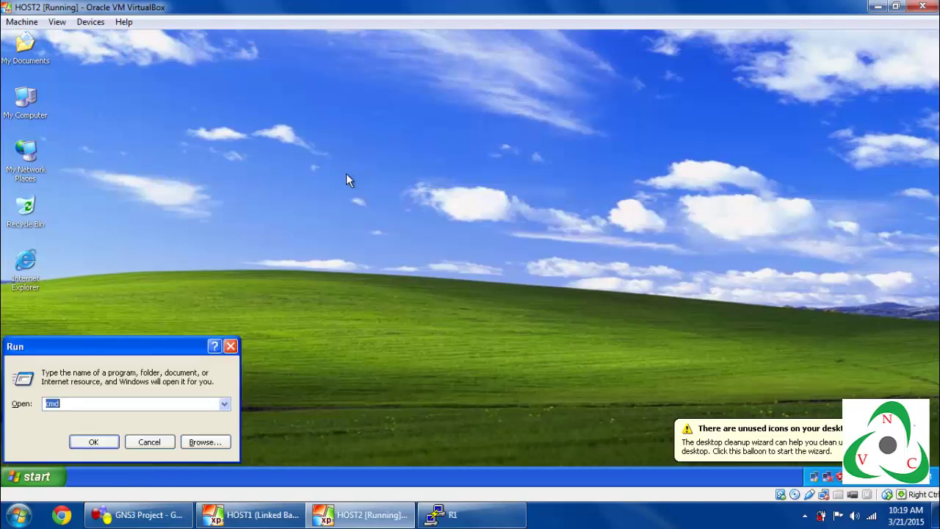
left_click(98, 452)
type("ipconfig /release")
key("Return")
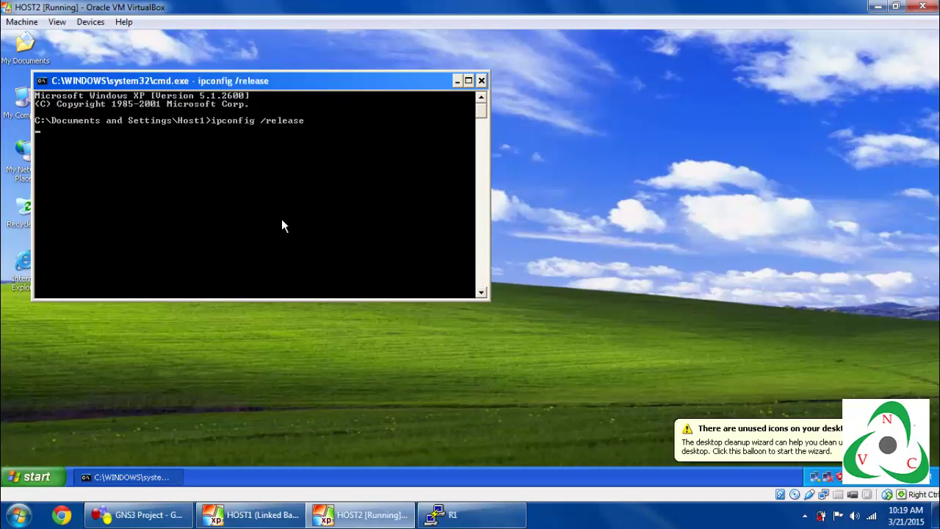
key("Up")
key("BackSpace")
key("BackSpace")
key("BackSpace")
key("BackSpace")
key("BackSpace")
key("BackSpace")
key("BackSpace")
key("BackSpace")
key("BackSpace")
key("BackSpace")
key("BackSpace")
key("BackSpace")
key("BackSpace")
key("BackSpace")
type("ipconfig /renew")
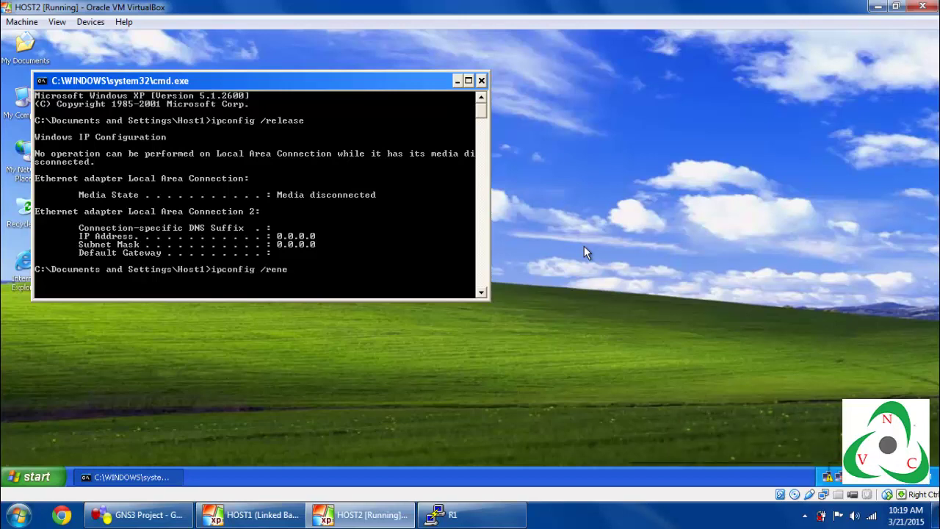
key("Return")
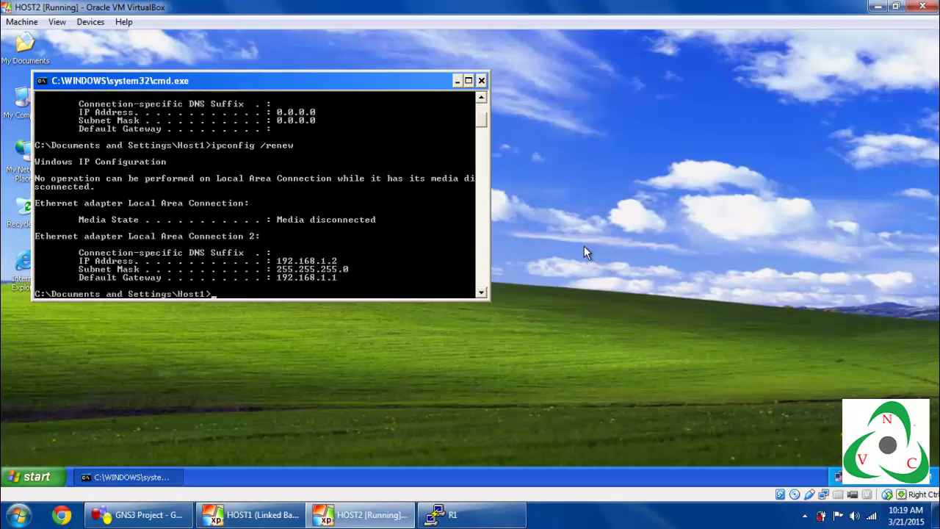
Run ipconfig /all to confirm address 192.168.1.2 from DHCP server 192.168.1.1, then close cmd.
key("Up")
key("BackSpace")
key("BackSpace")
key("BackSpace")
key("BackSpace")
type("all")
key("Return")
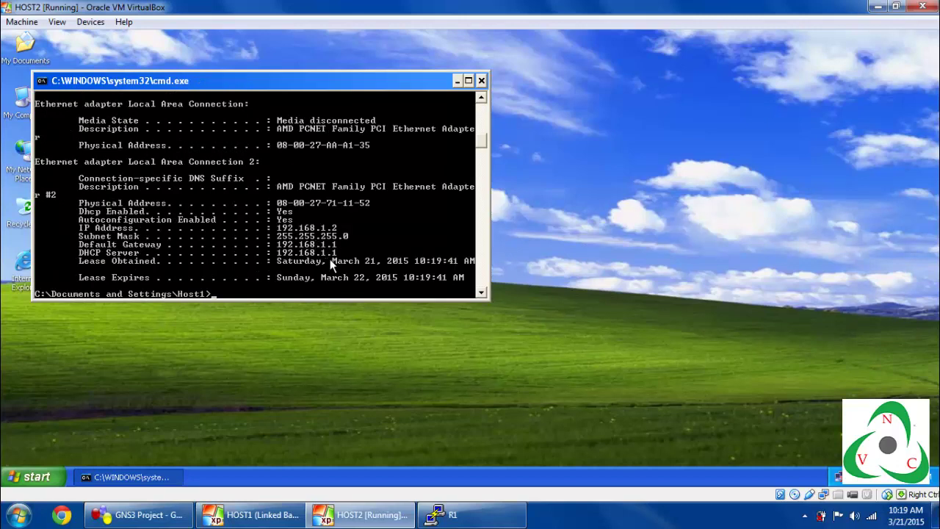
left_click(483, 82)
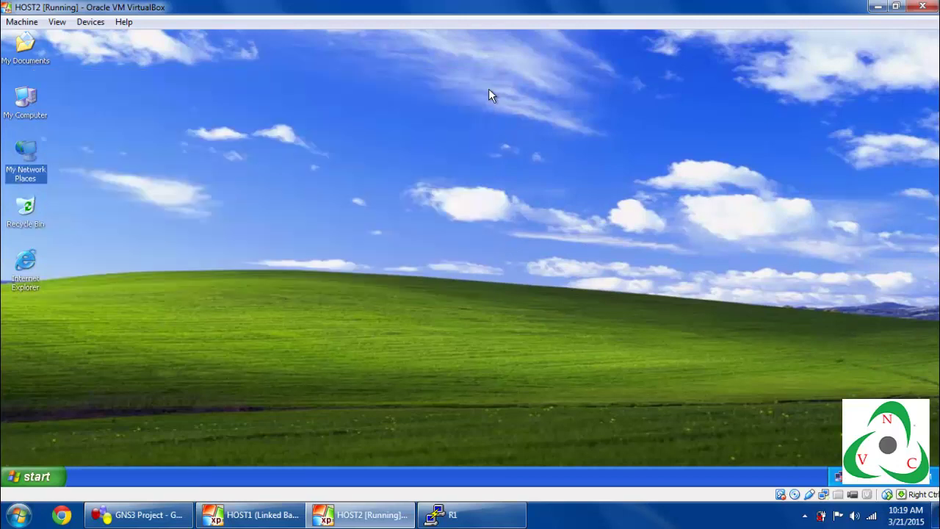
right_click(32, 174)
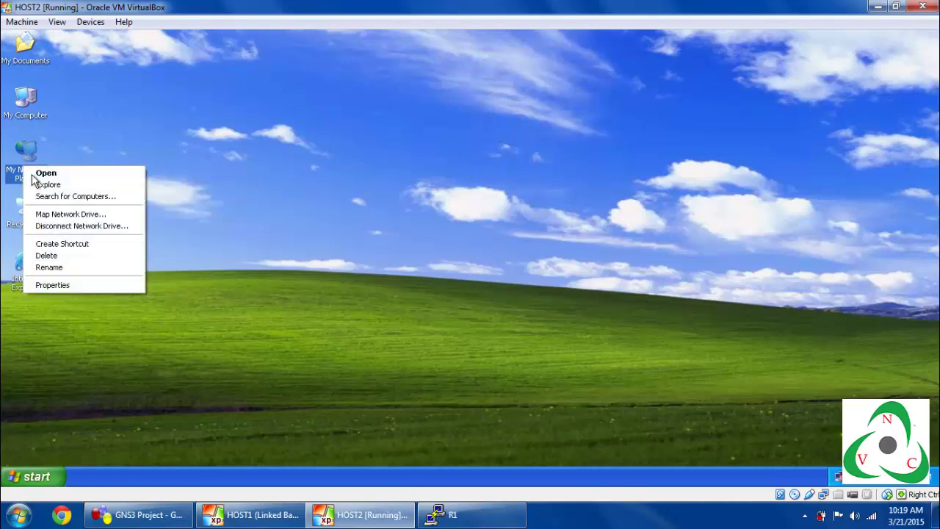
left_click(66, 288)
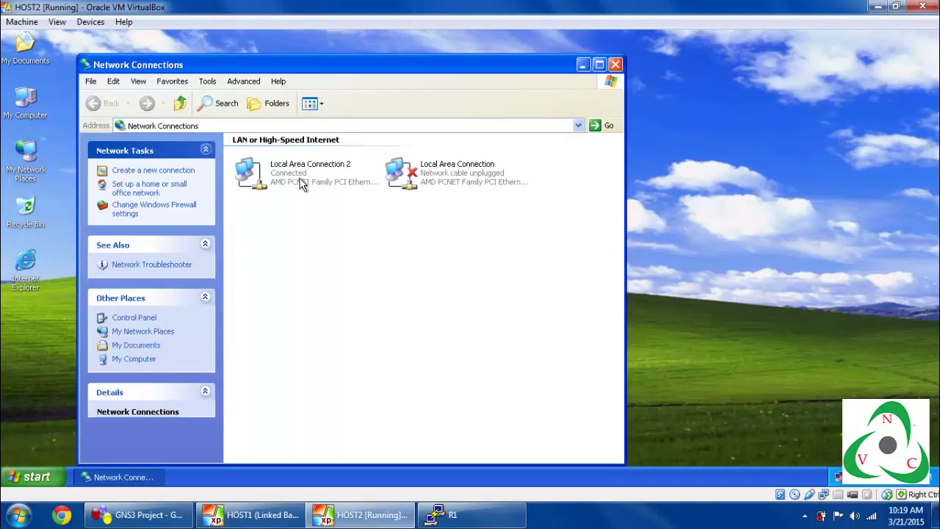
right_click(300, 182)
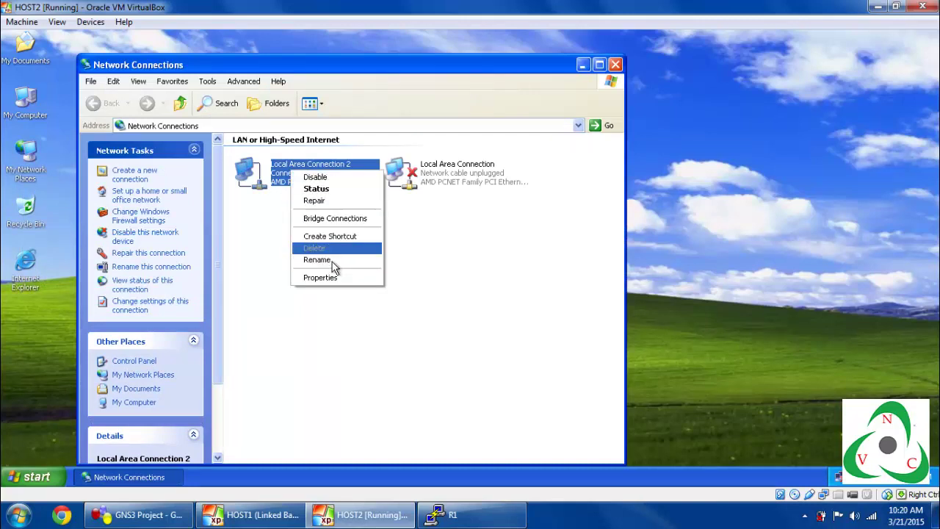
left_click(323, 189)
left_click(404, 136)
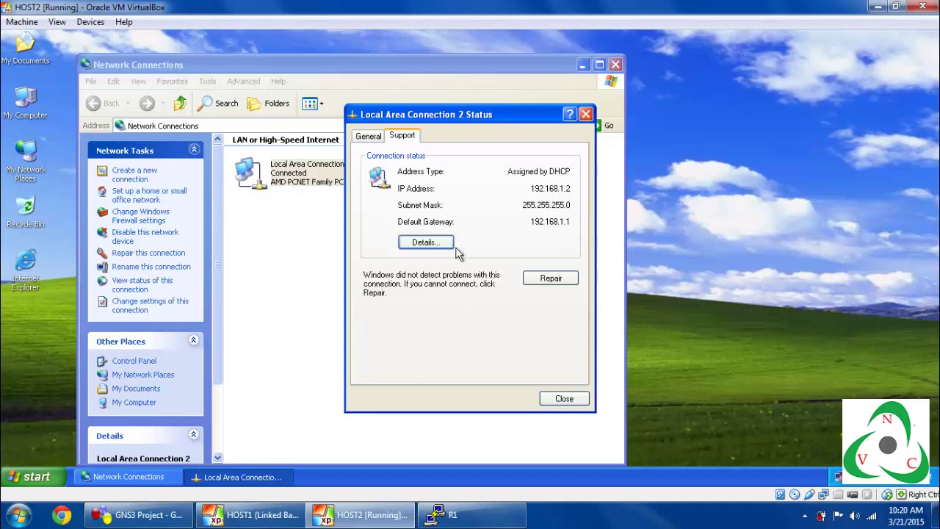
left_click(428, 244)
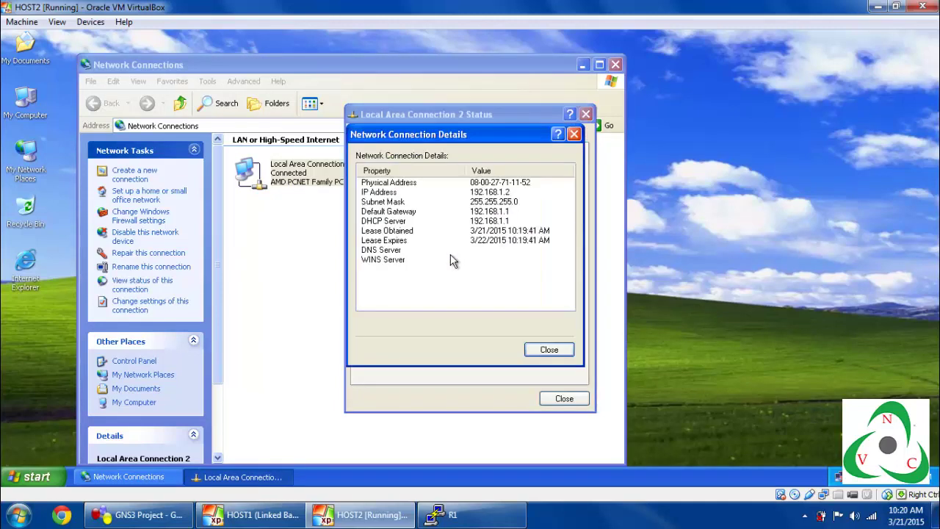
left_click(390, 222)
left_click(499, 194)
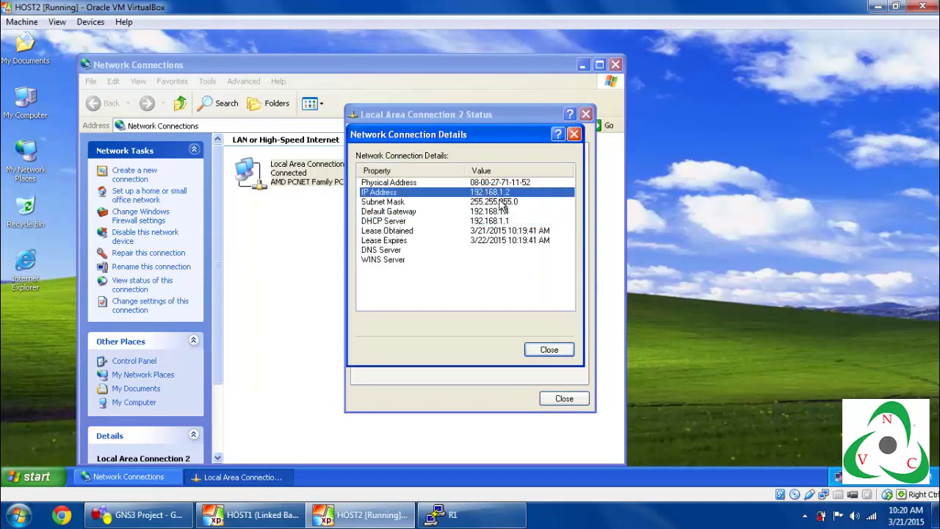
left_click(561, 354)
left_click(575, 404)
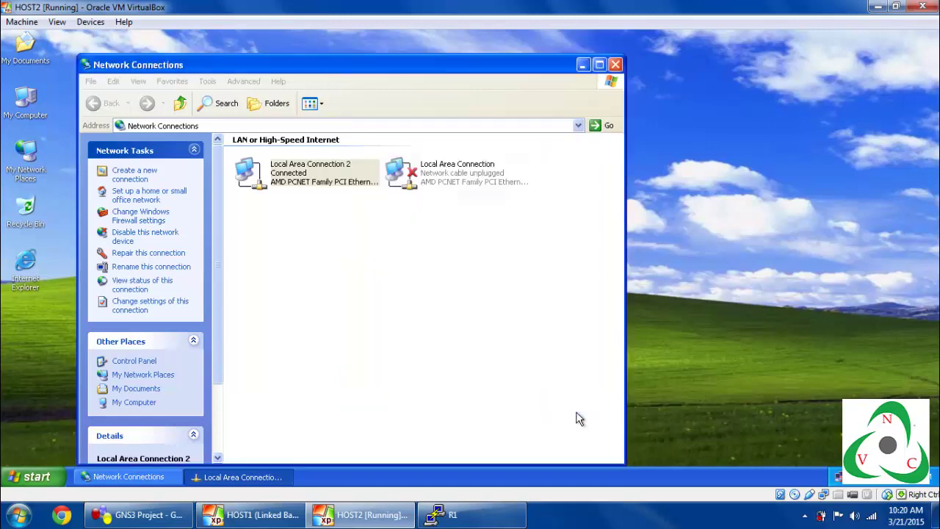
left_click(620, 66)
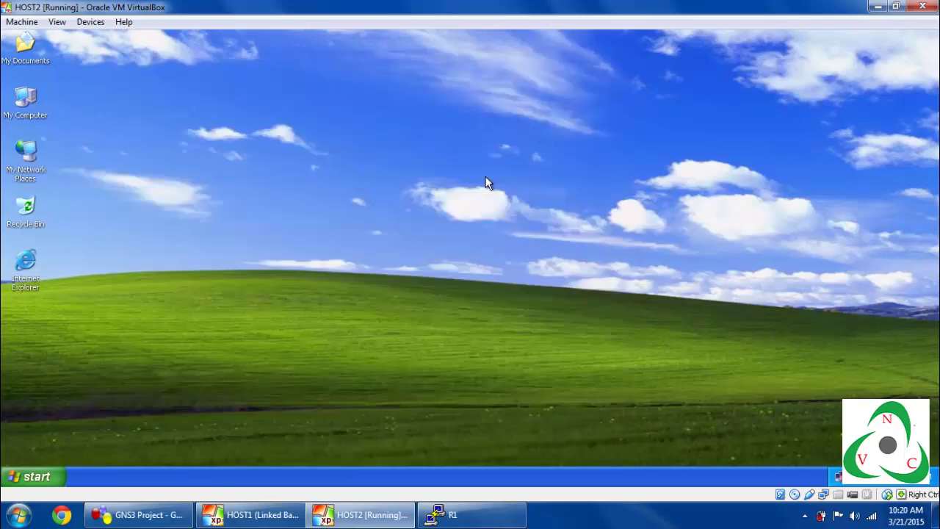
From a HOST2 cmd console, ping gateway 192.168.1.1 until replies arrive, then return to GNS3.
key("super+r")
key("Return")
type("ping 192.")
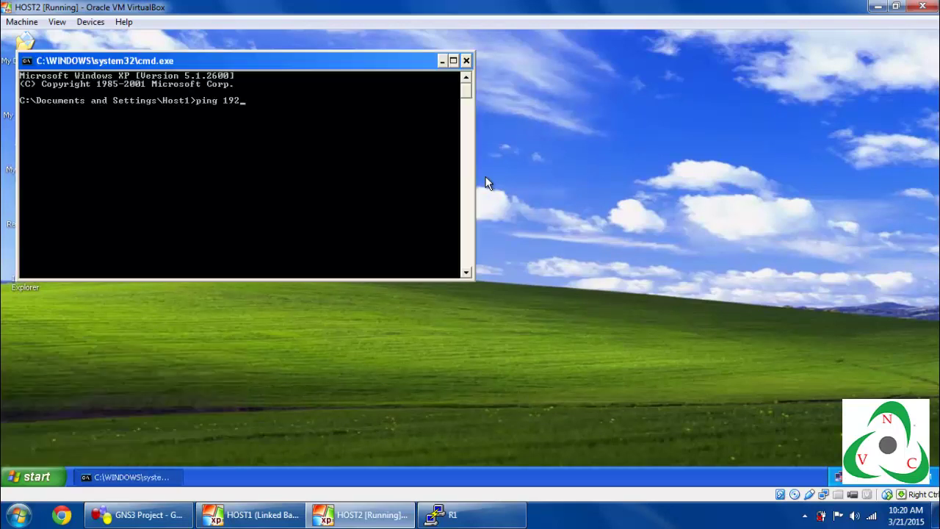
type("168.1.1")
key("Return")
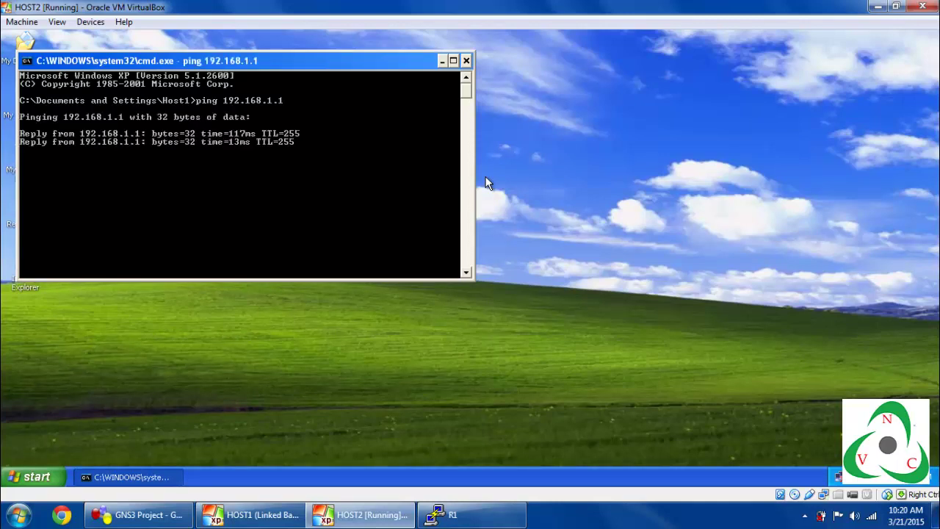
key("ctrl+c")
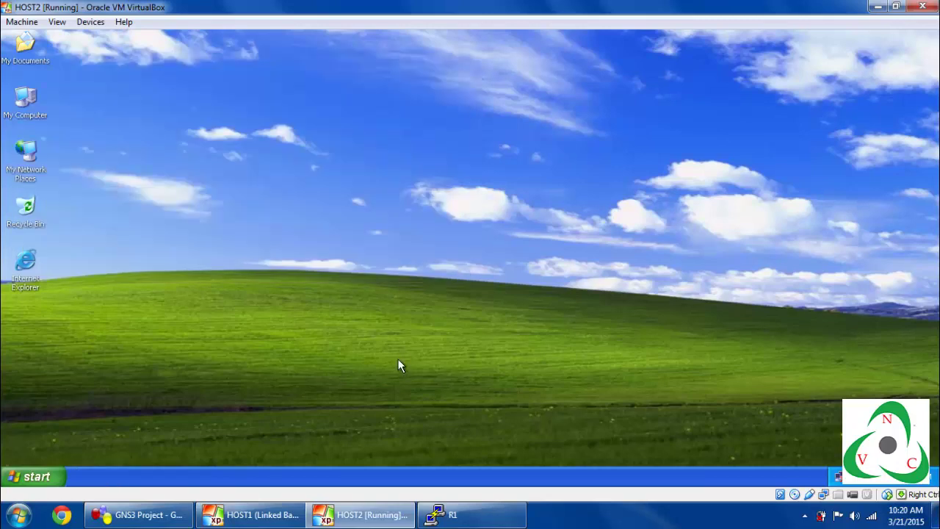
left_click(156, 514)
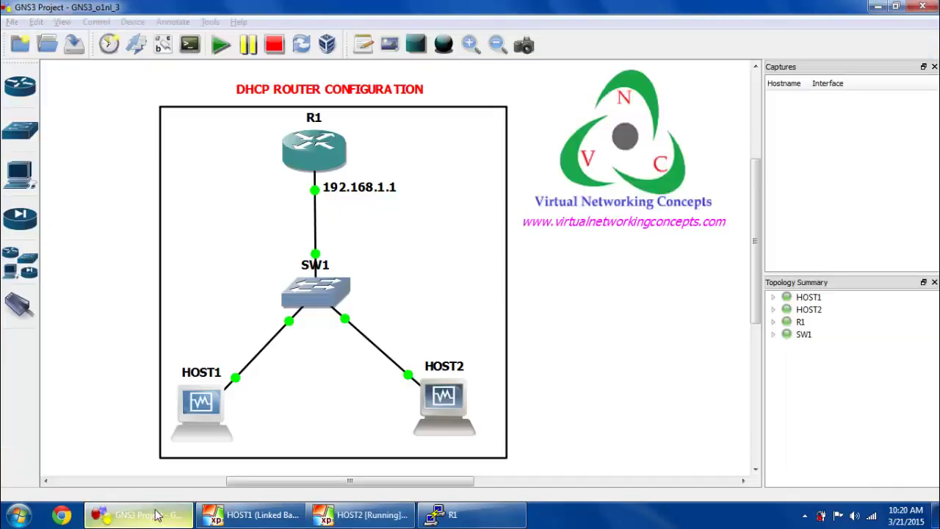